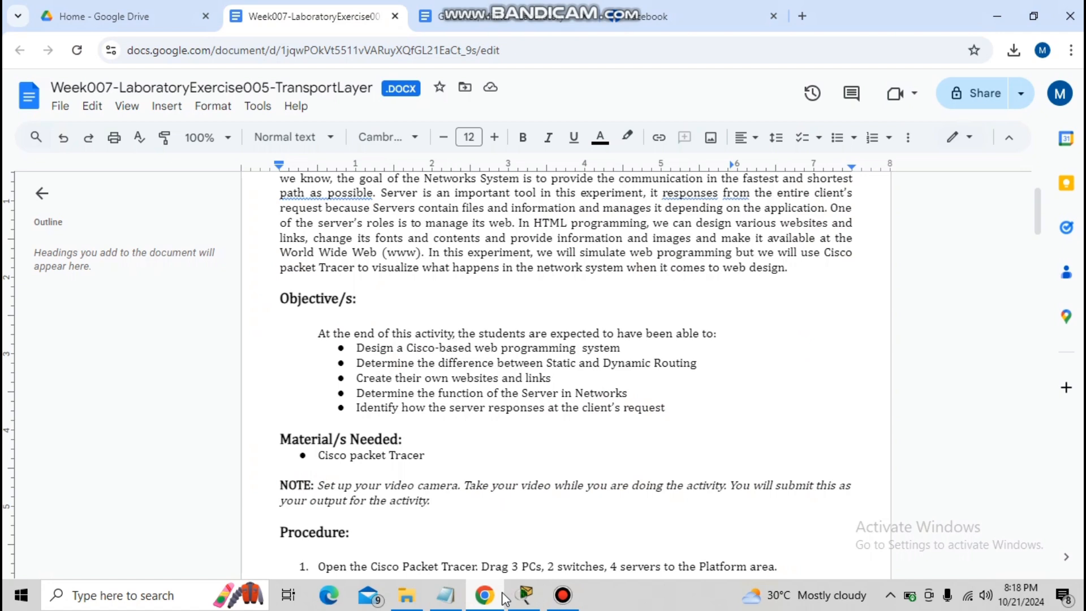
Switch to Cisco Packet Tracer and review Dynamic PC0's global gateway and DNS settings
left_click(502, 593)
left_click(502, 593)
left_click(502, 594)
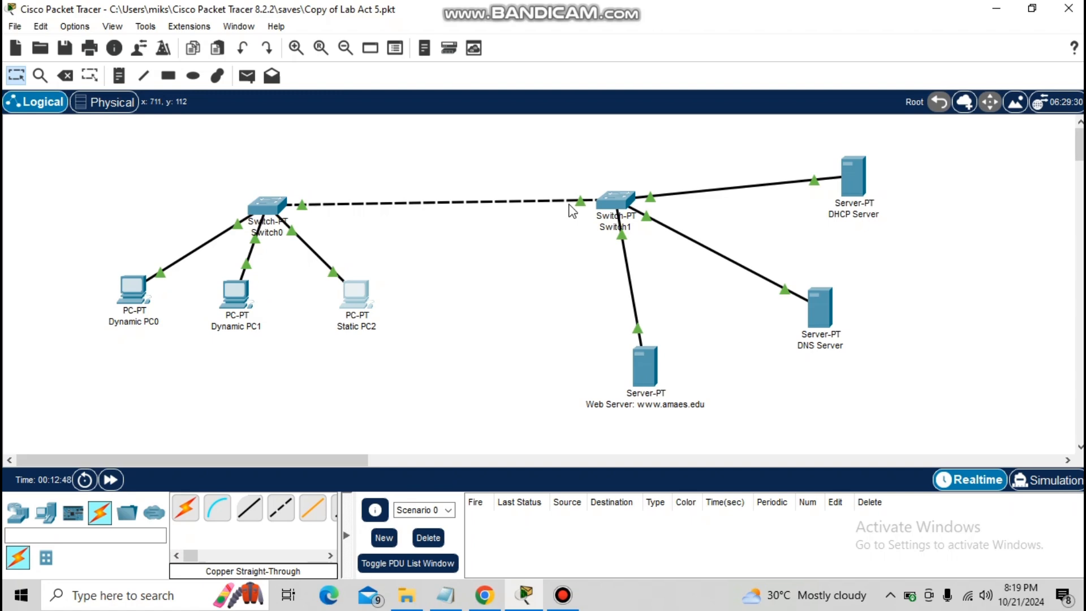
left_click(133, 285)
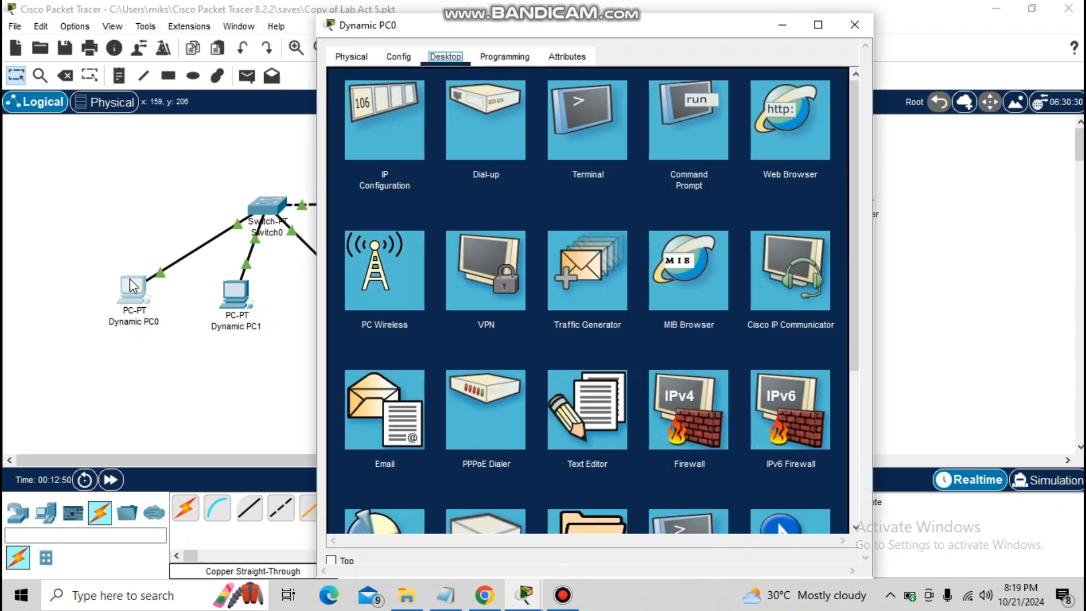
left_click(406, 59)
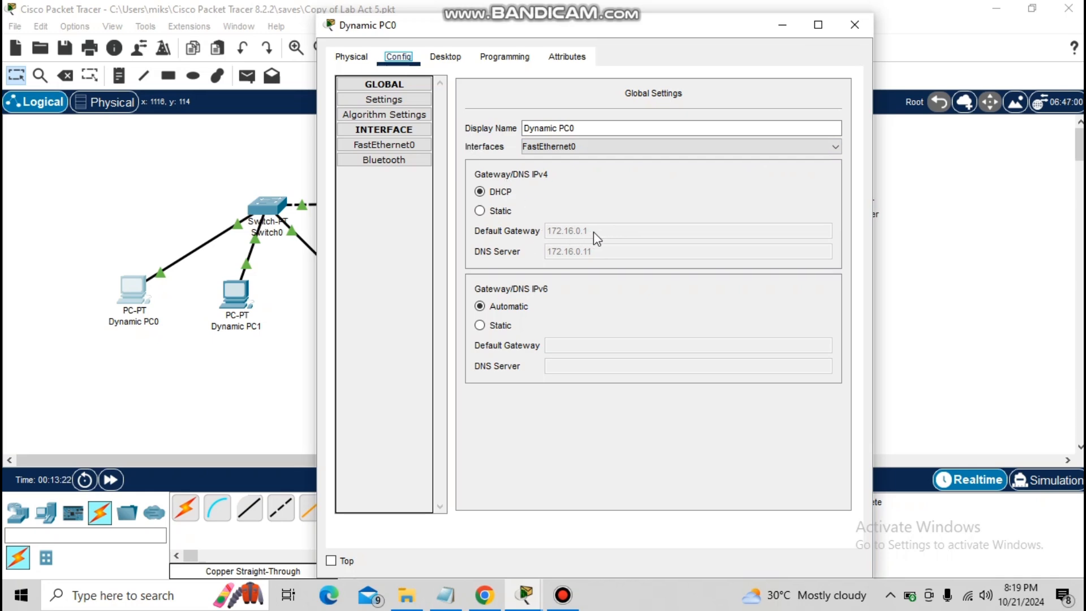
left_click_drag(657, 28, 697, 148)
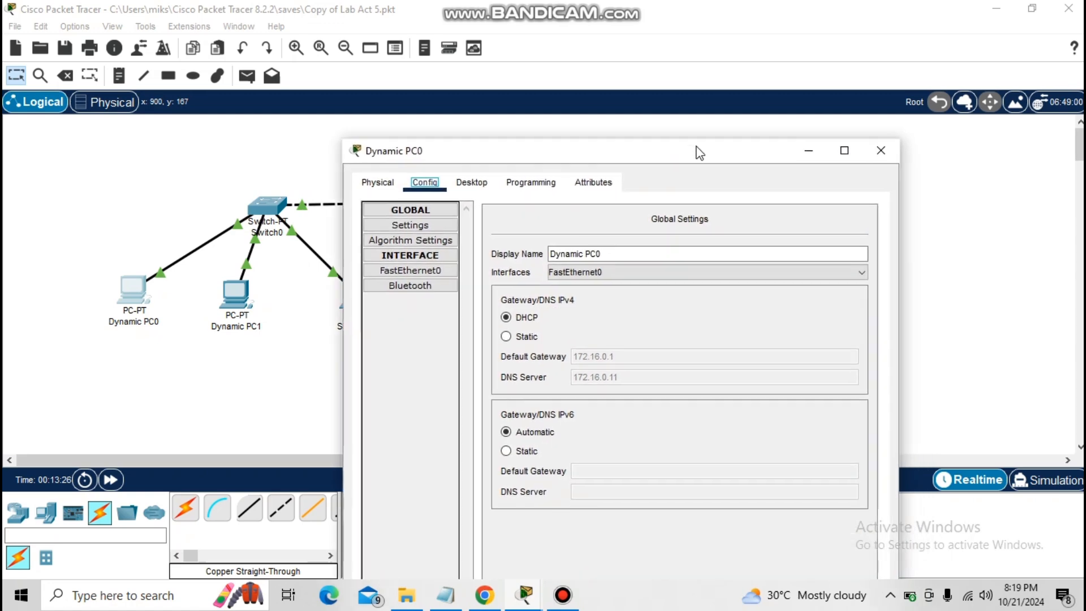
left_click(881, 150)
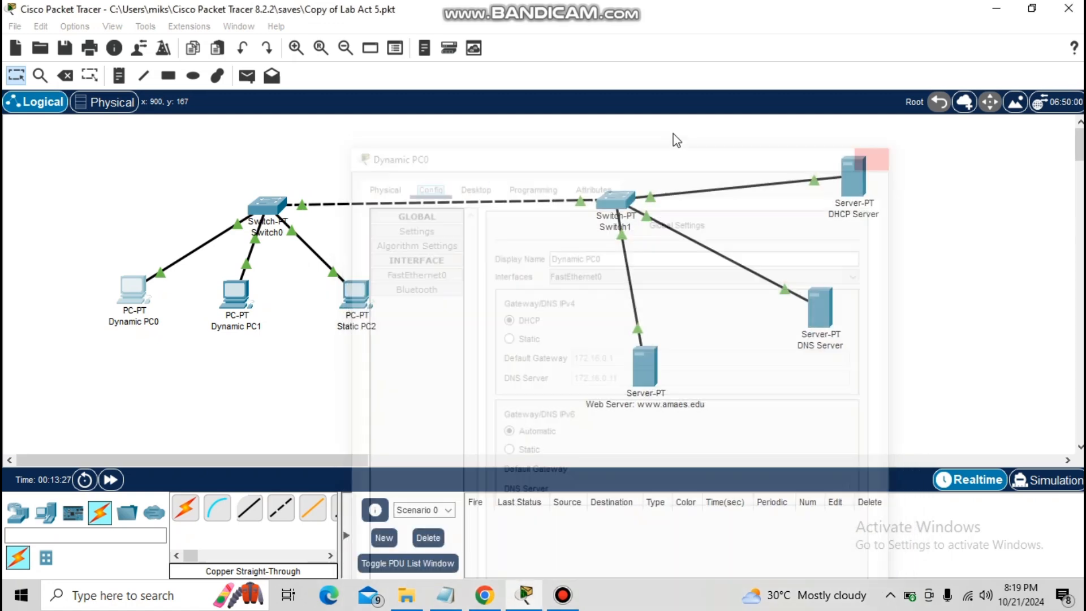
Check Dynamic PC1's global gateway and DNS settings against Dynamic PC0's, closing the Dynamic PC0 window when done
left_click(245, 286)
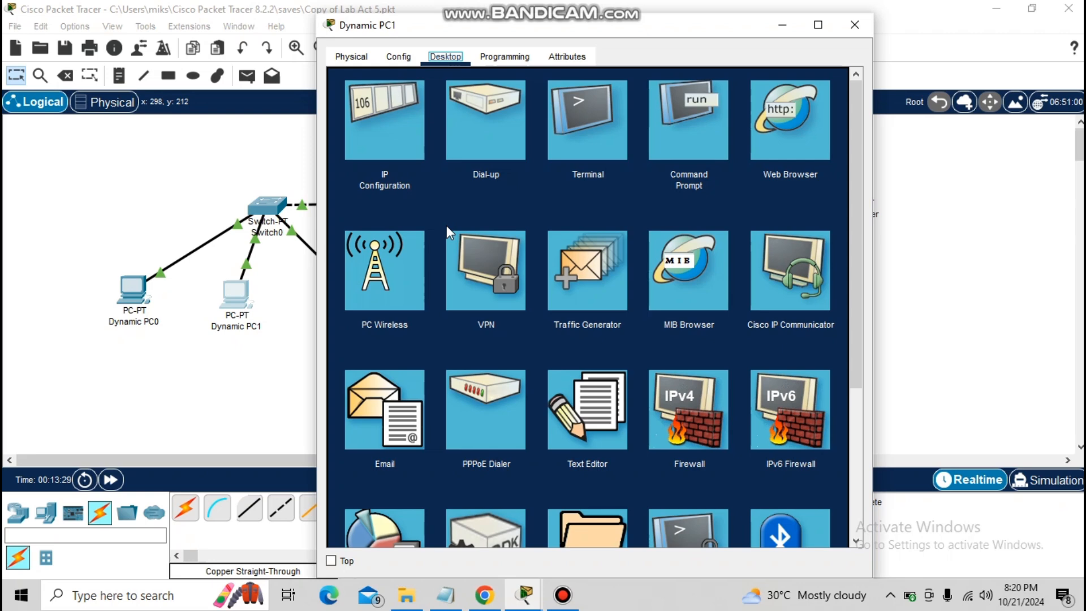
left_click(402, 58)
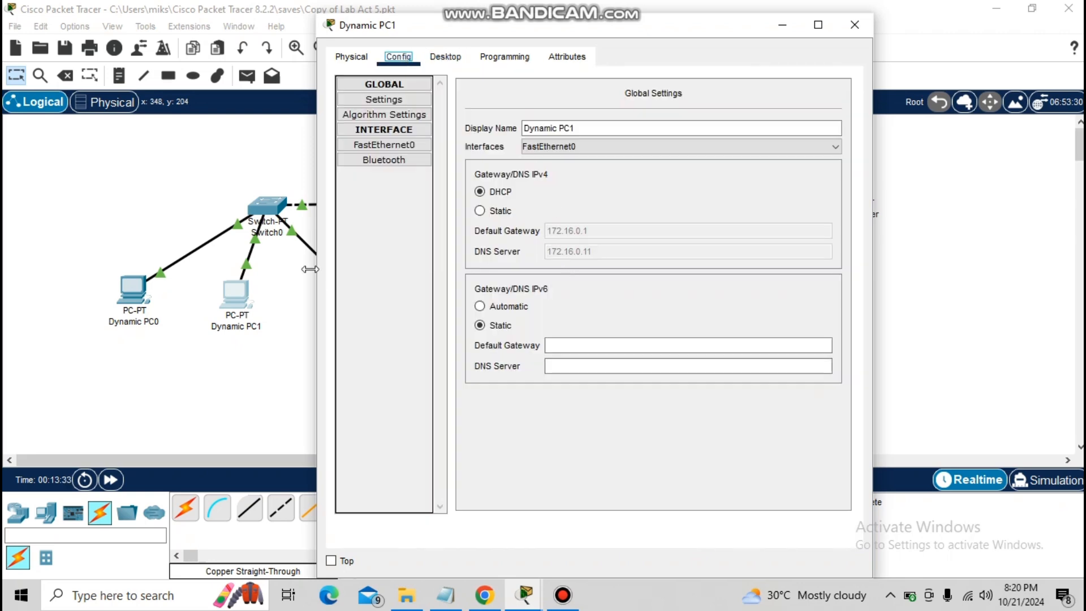
left_click(104, 299)
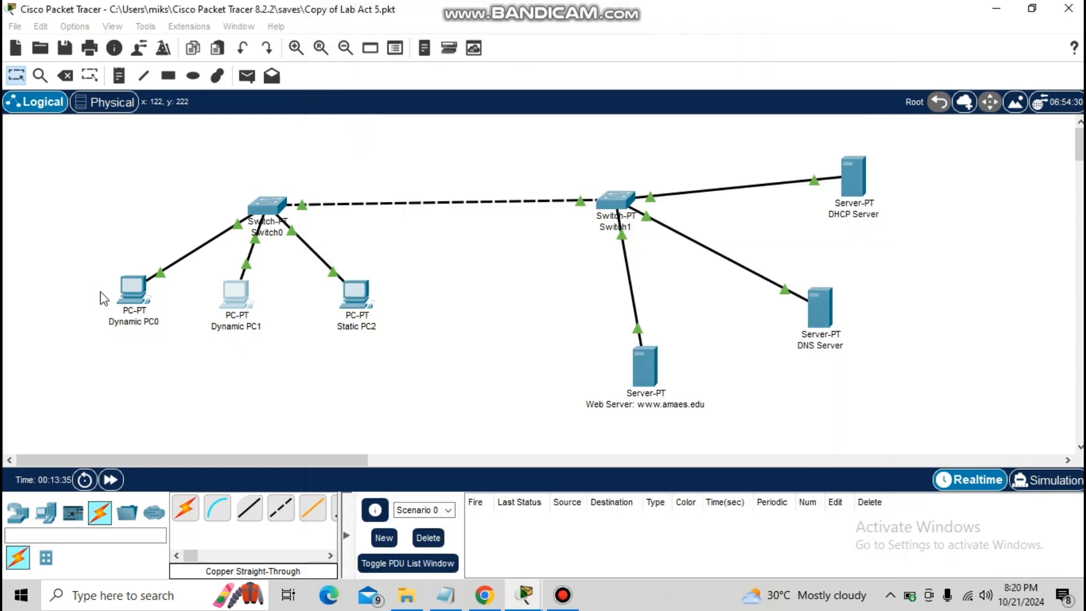
left_click(125, 299)
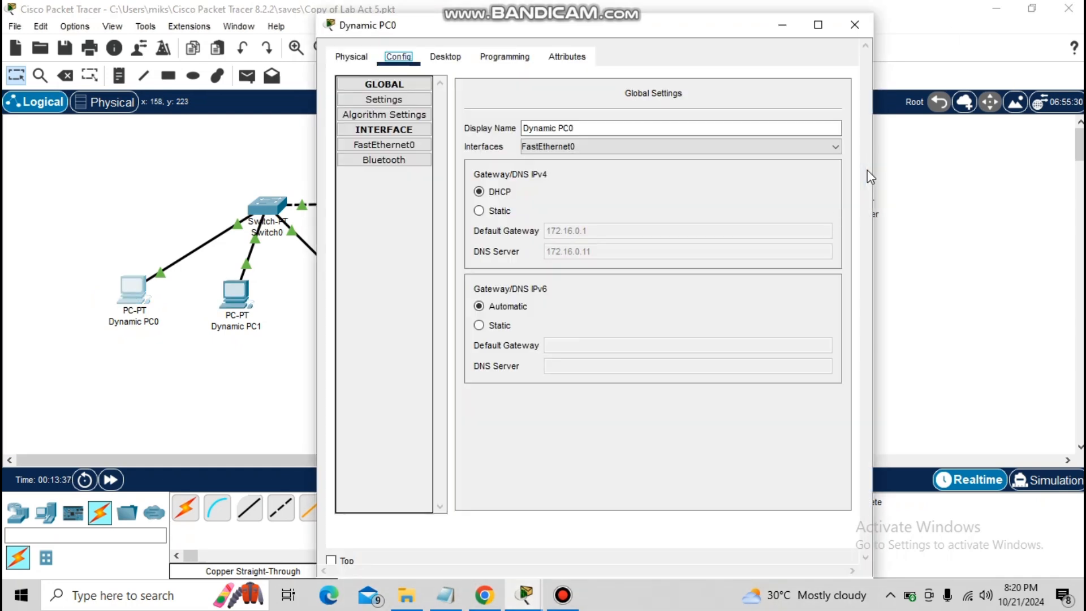
left_click(855, 22)
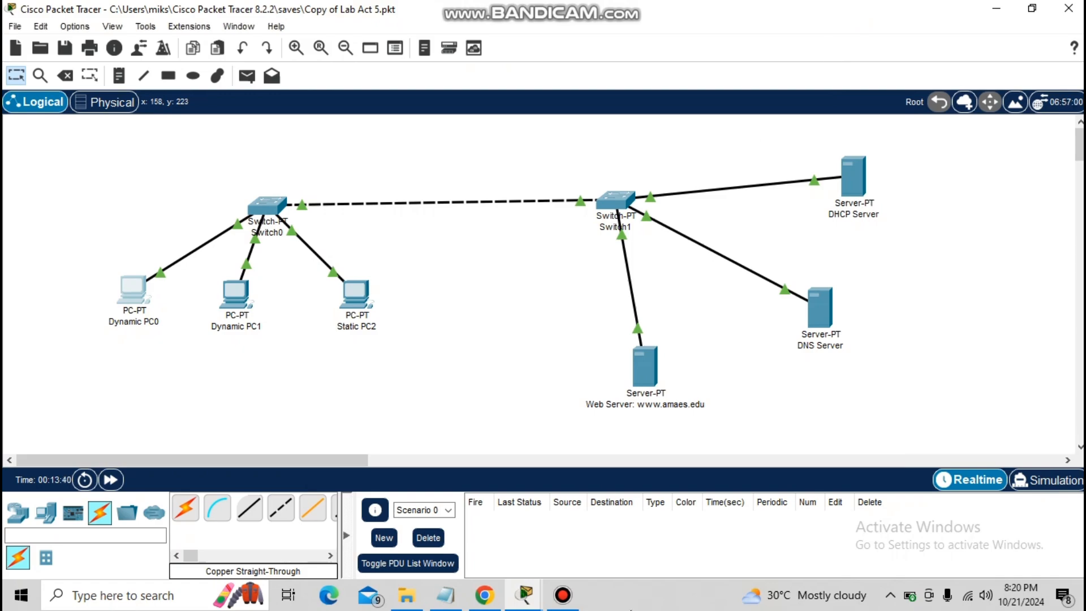
mouse_move(542, 605)
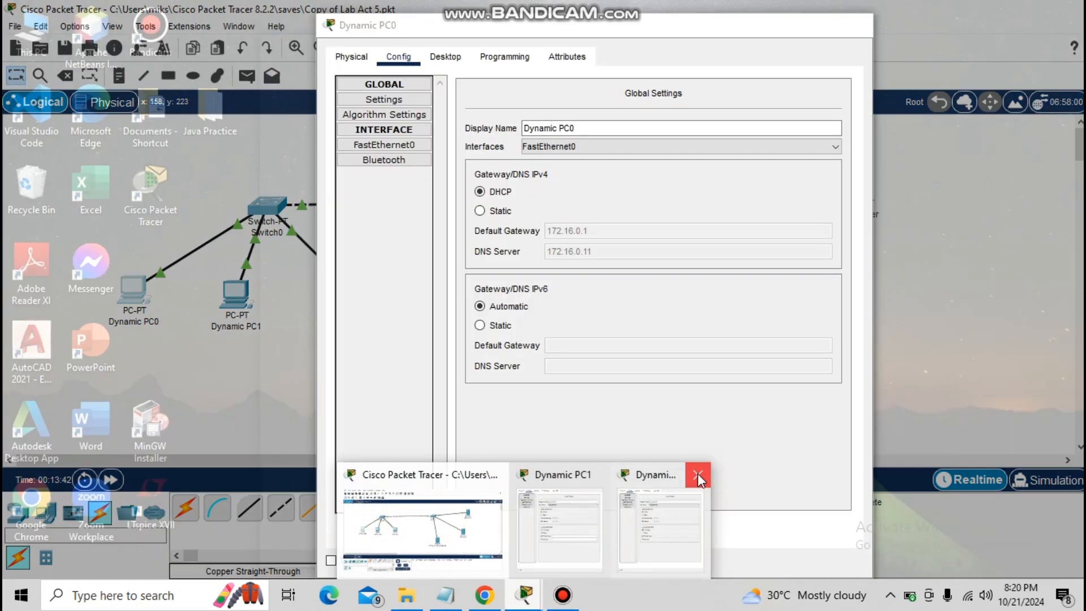
left_click(698, 476)
Examine the DHCP Server's HTTP, DHCP and EMAIL service settings
left_click_drag(889, 385, 854, 201)
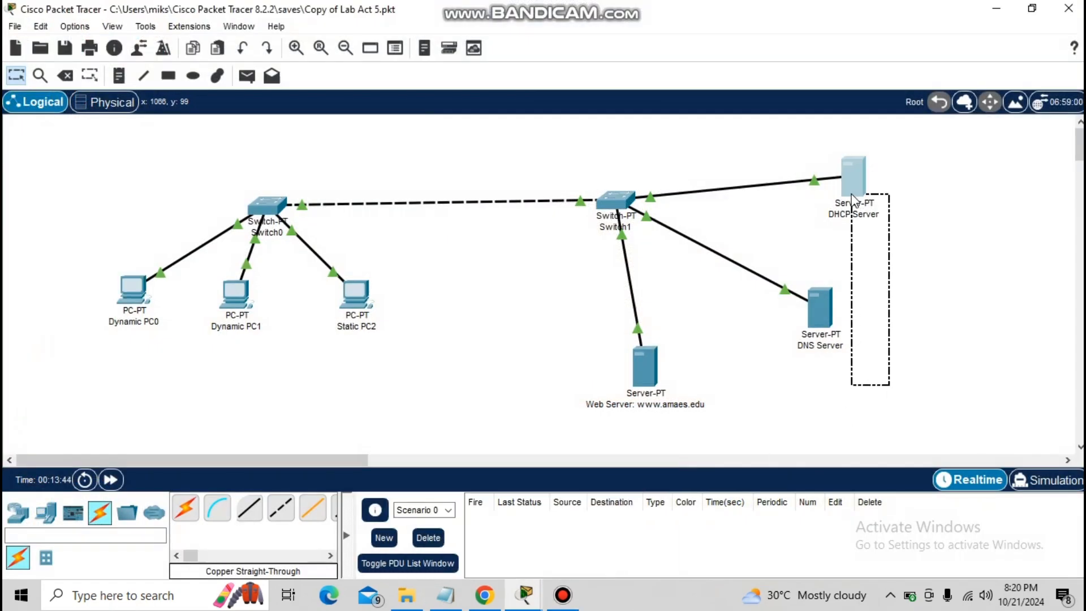
left_click(917, 214)
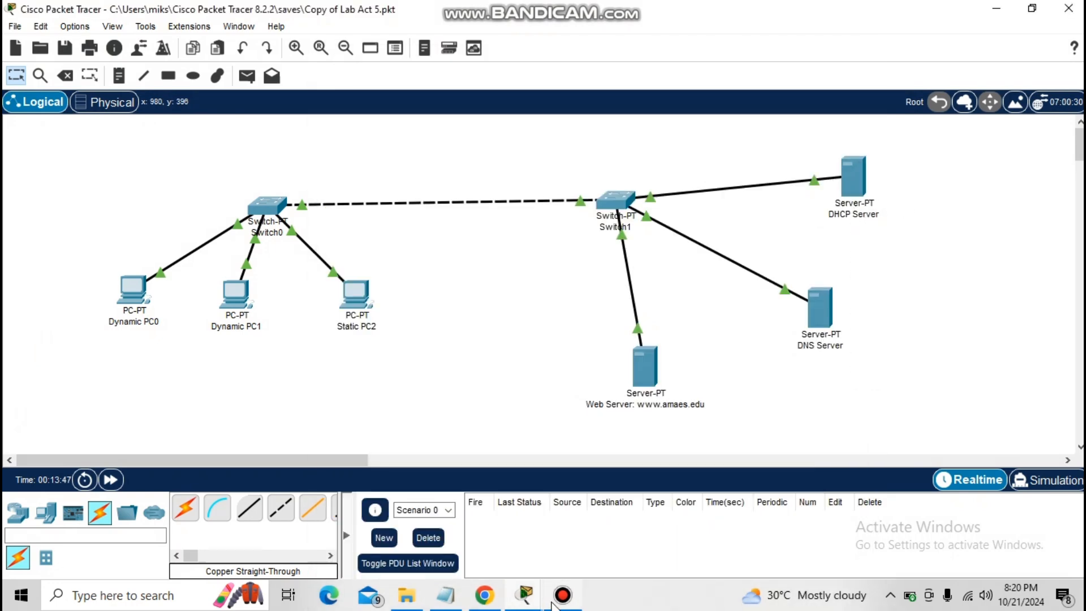
mouse_move(516, 605)
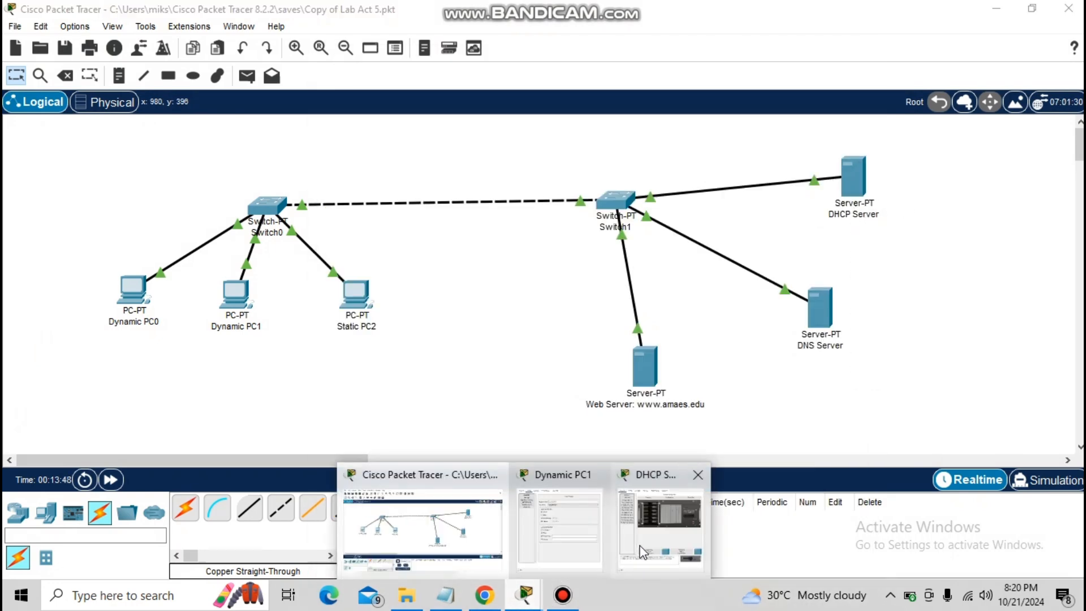
left_click(662, 509)
left_click(398, 57)
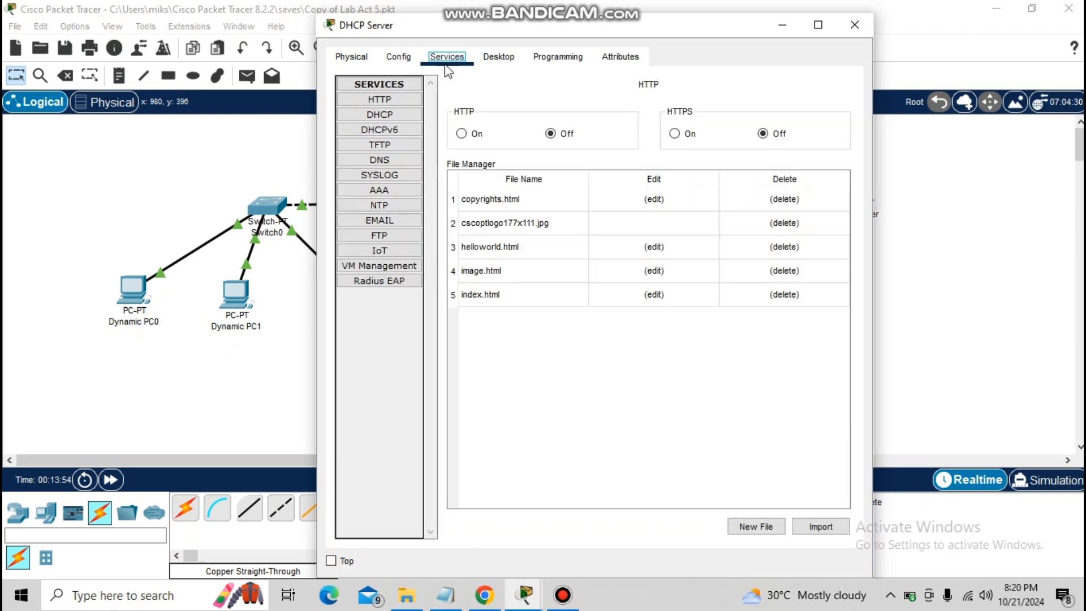
left_click(447, 62)
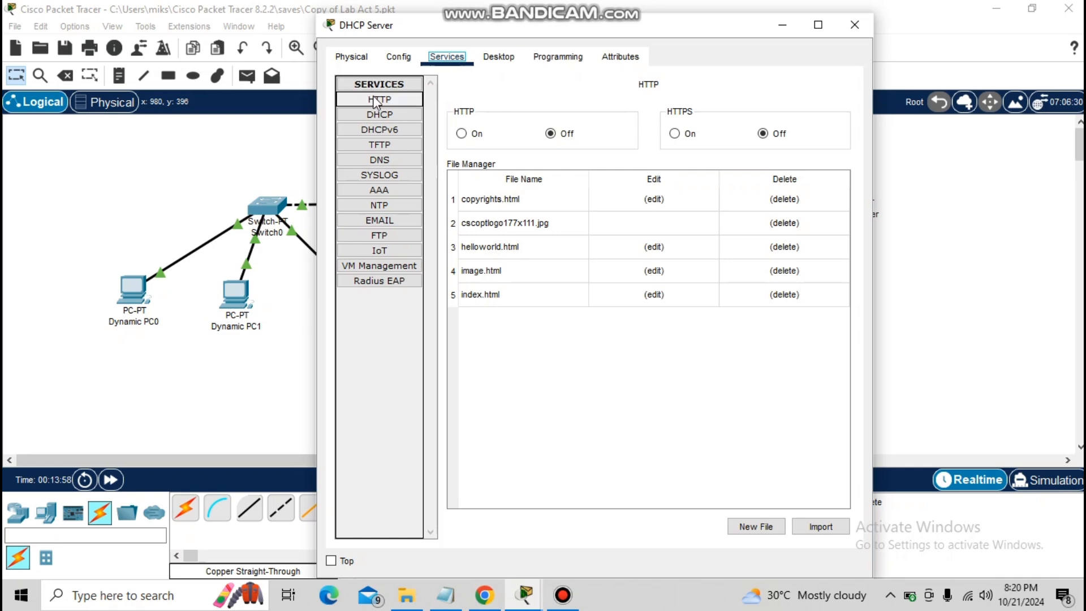
left_click(380, 115)
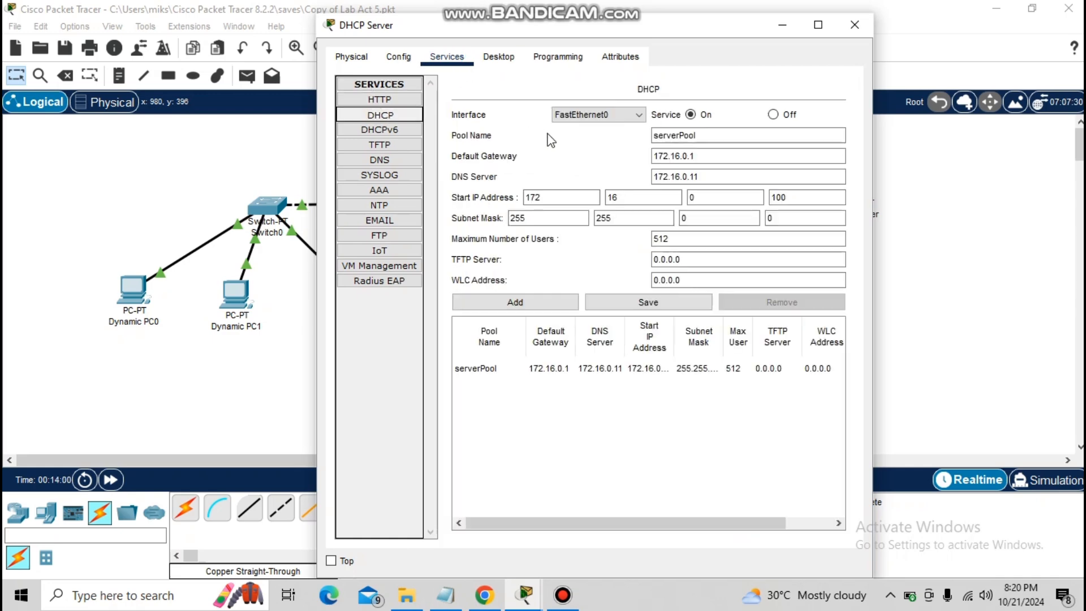
left_click(396, 161)
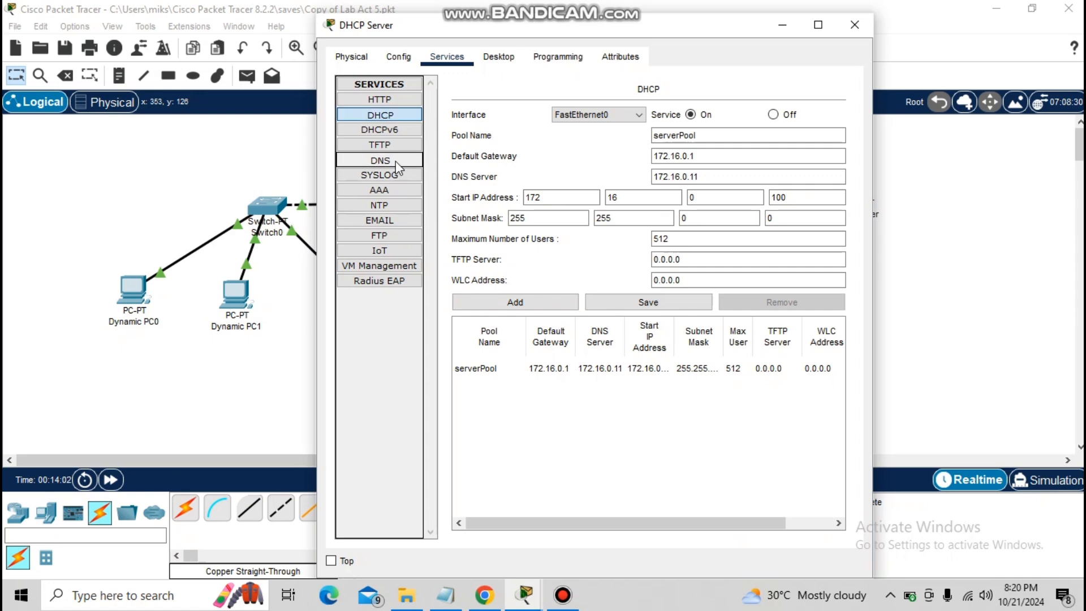
left_click(396, 218)
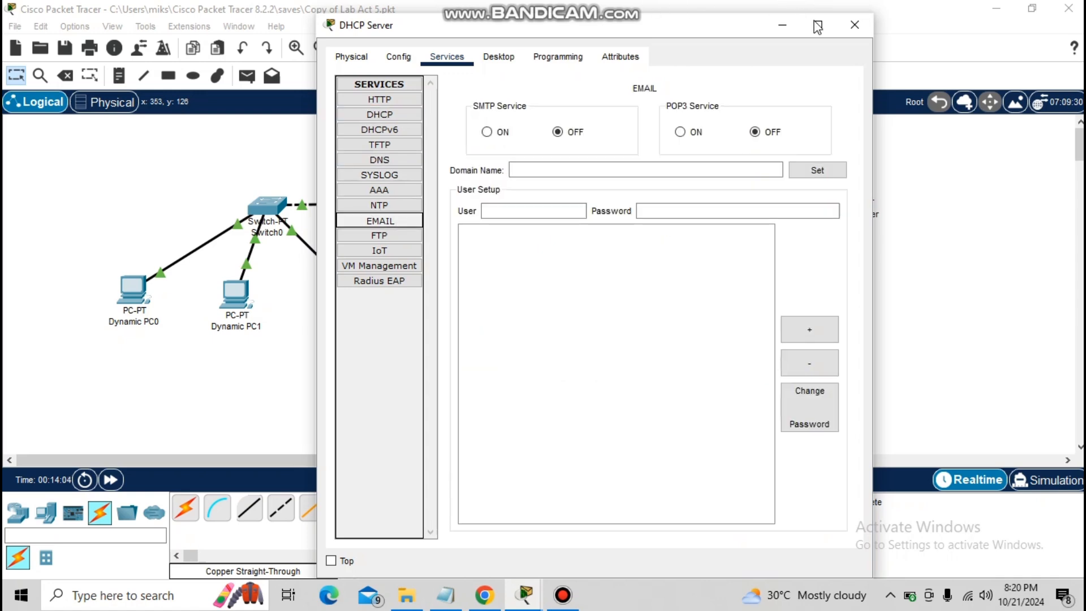
left_click(854, 25)
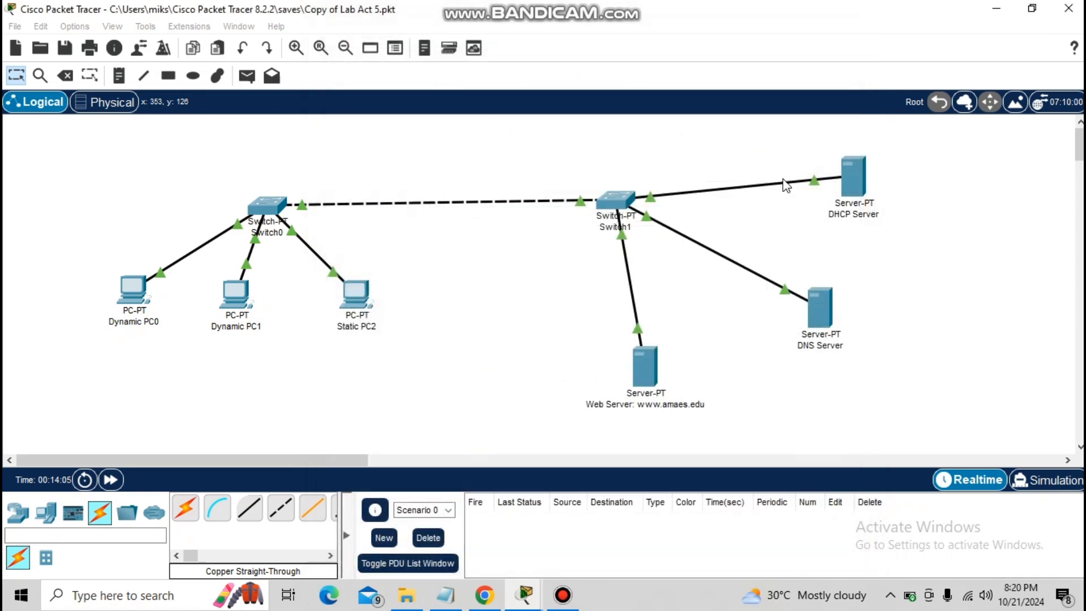
Examine the DNS Server's global settings, its DHCP service and its DNS resource records
left_click(816, 300)
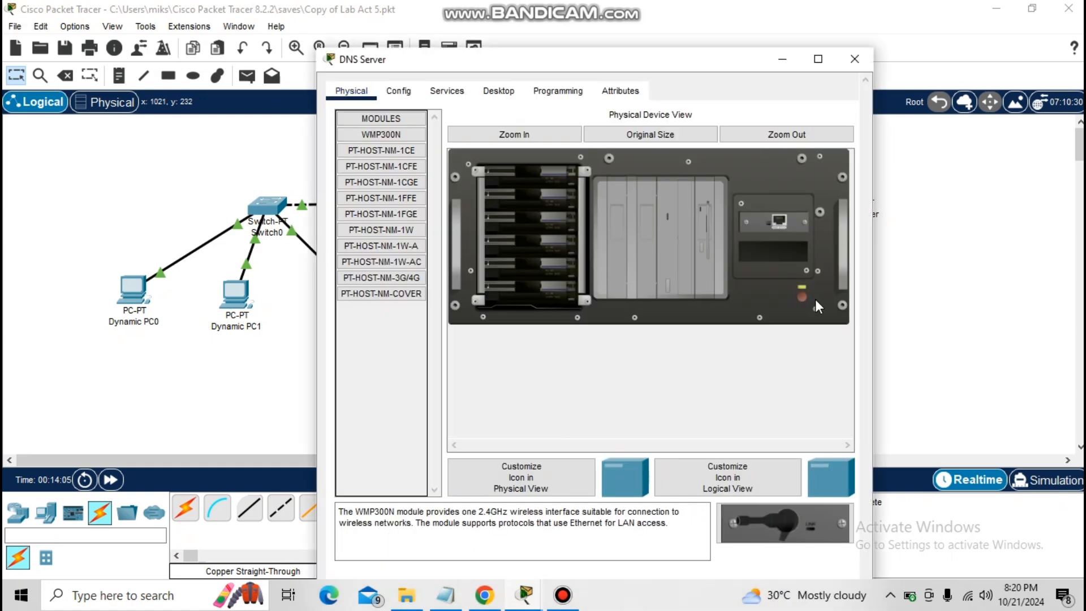
left_click(408, 92)
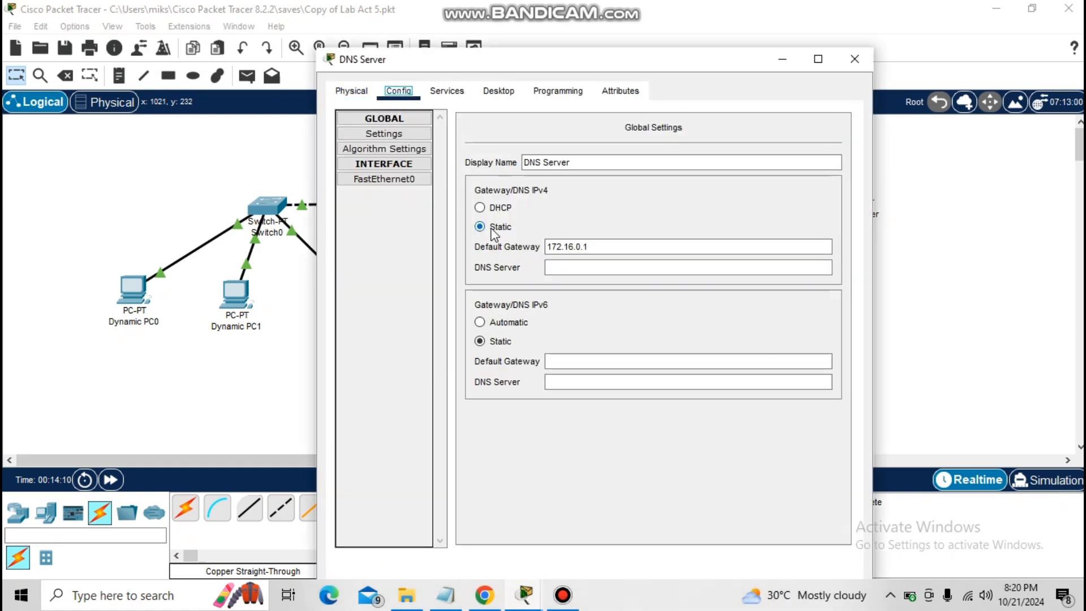
left_click(452, 92)
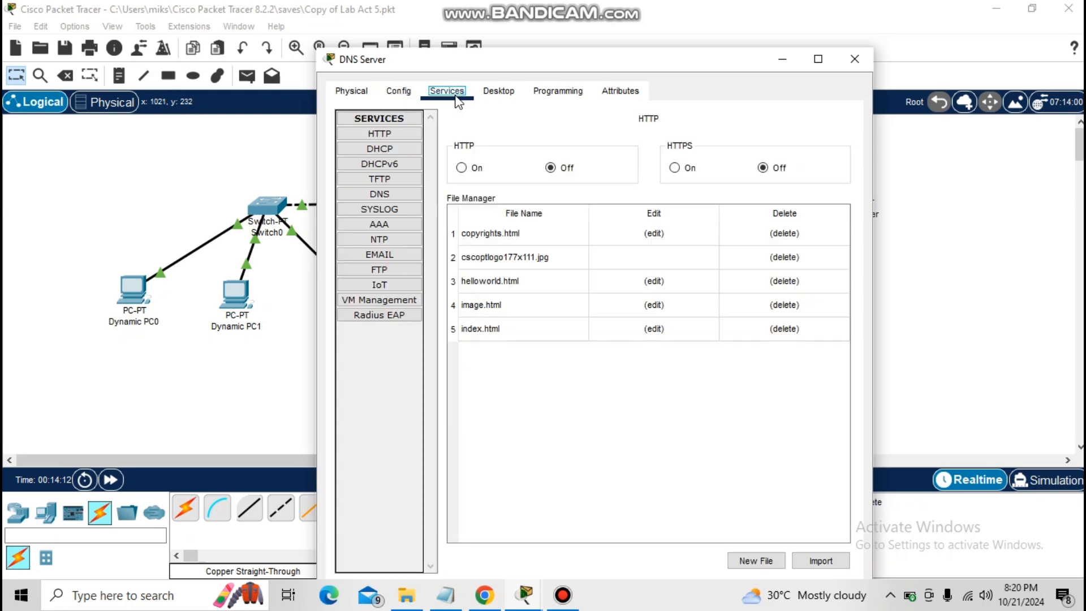
left_click(399, 152)
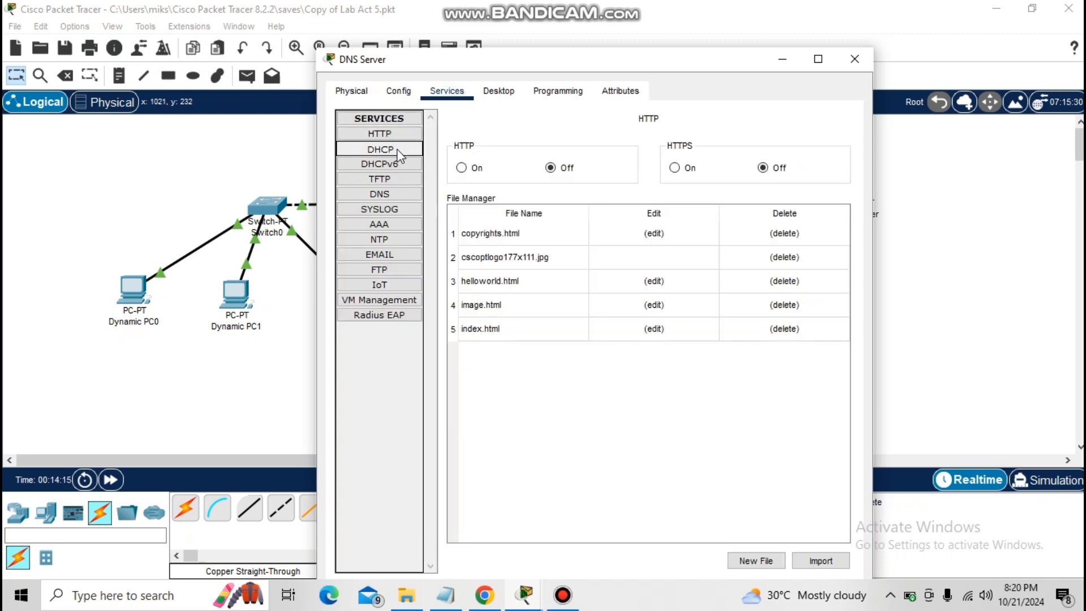
left_click(399, 192)
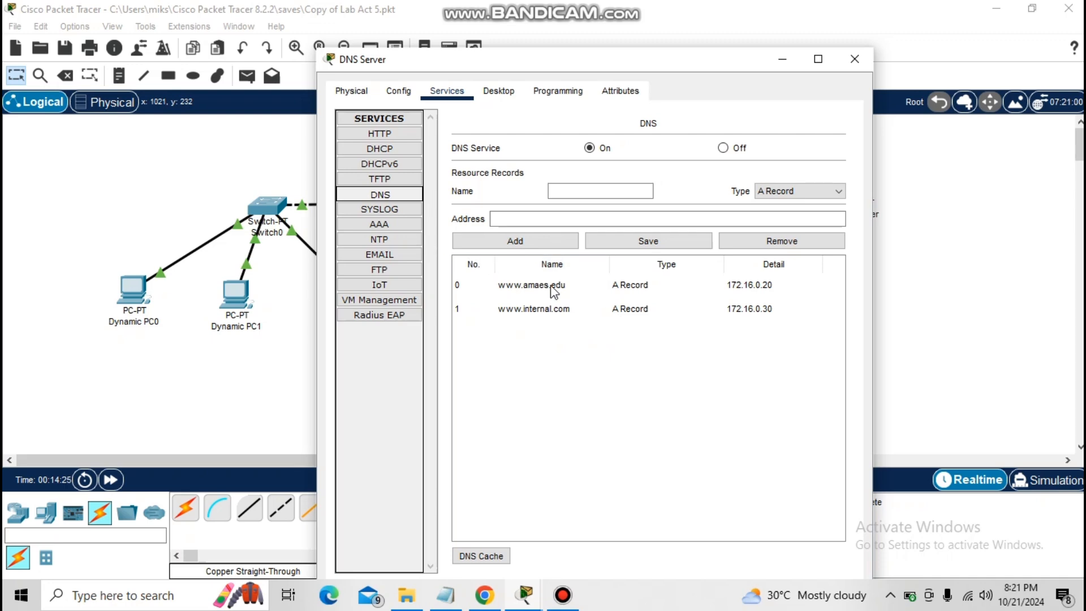
left_click(848, 62)
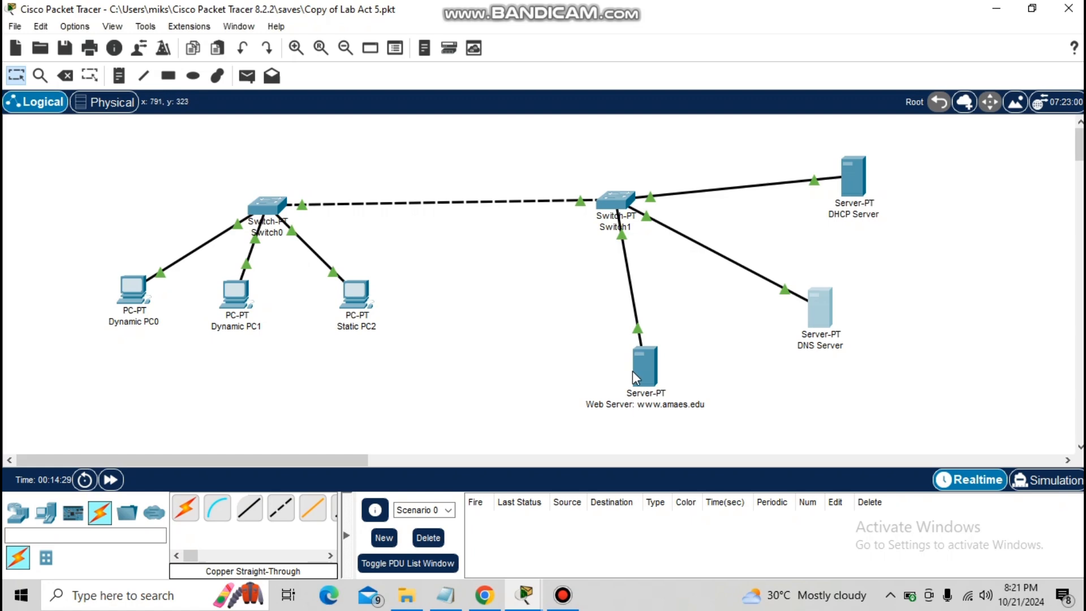
Examine the web server's global settings and its DNS, DHCP and HTTP services
left_click(632, 371)
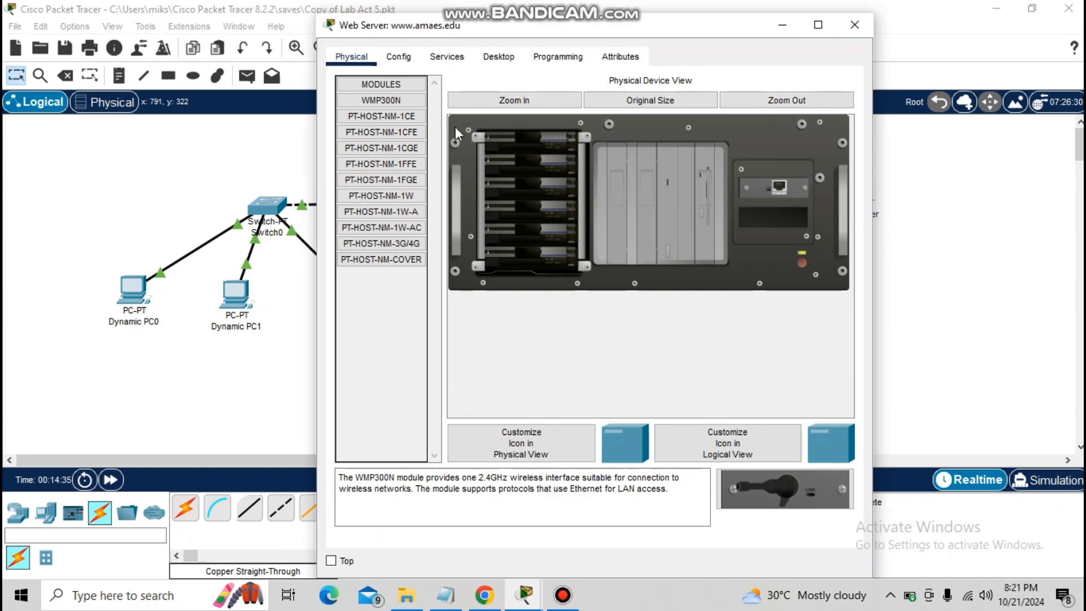
left_click(402, 58)
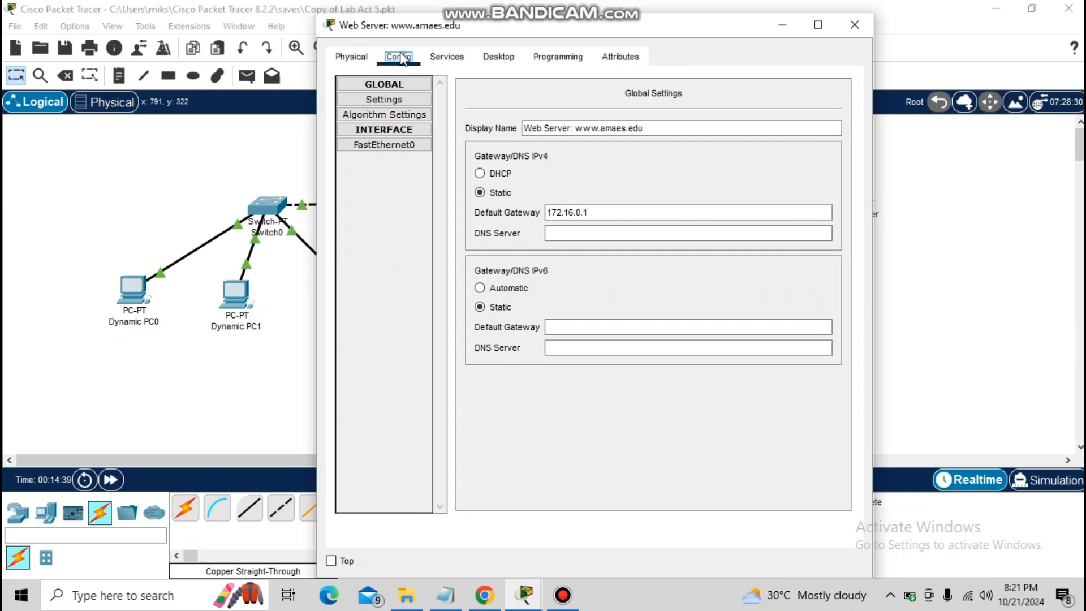
left_click(438, 57)
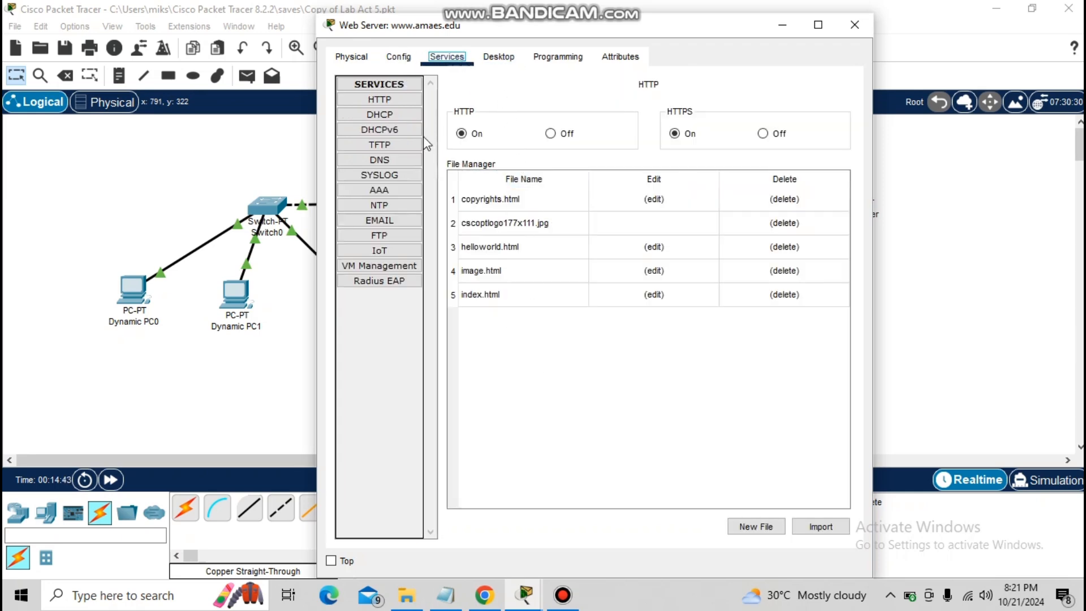
left_click(380, 160)
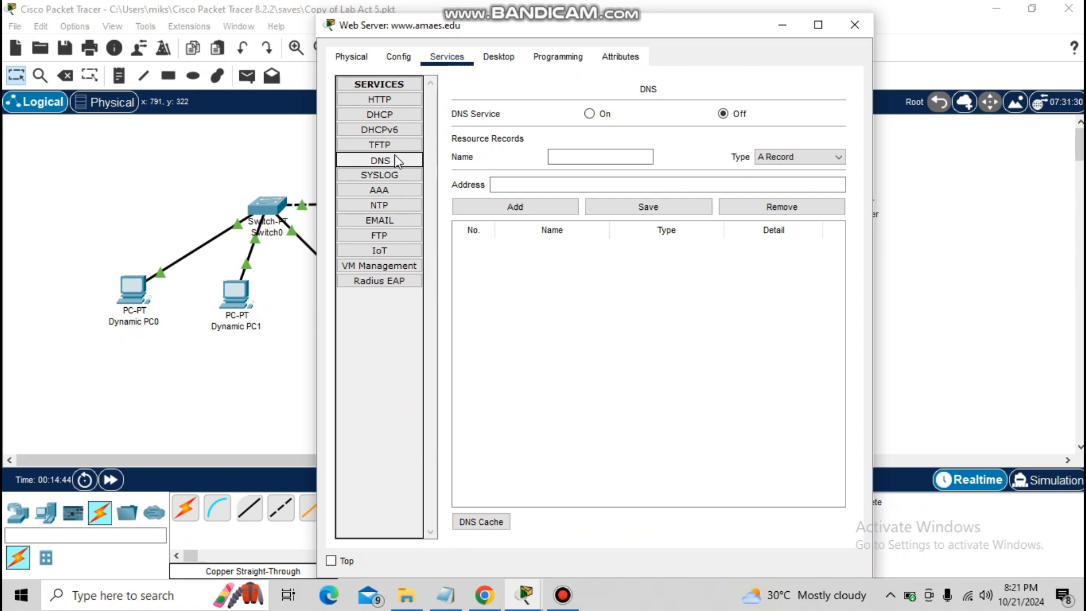
left_click(389, 114)
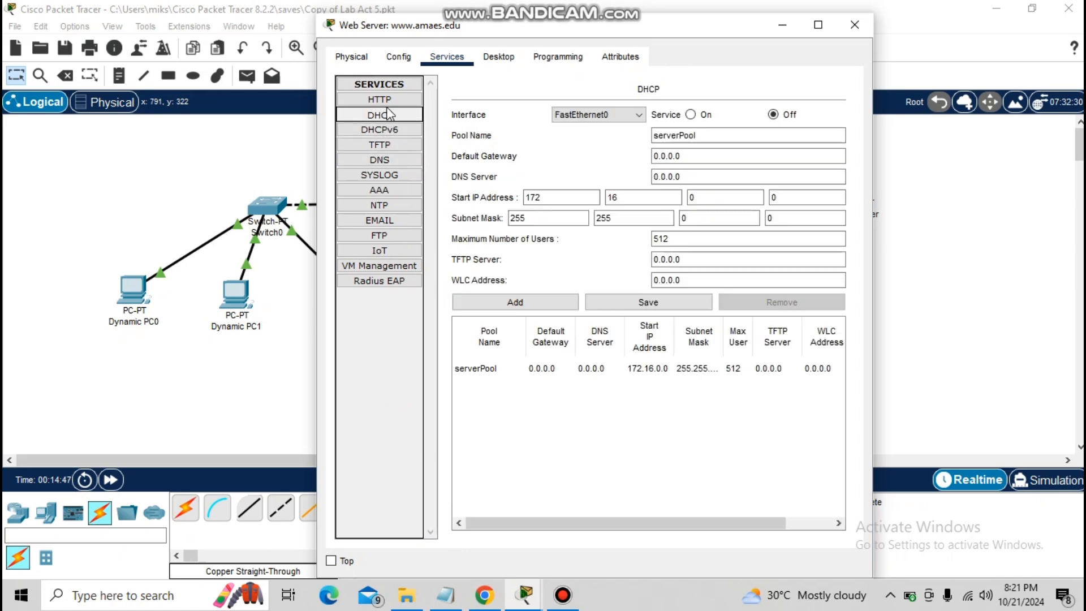
left_click(386, 102)
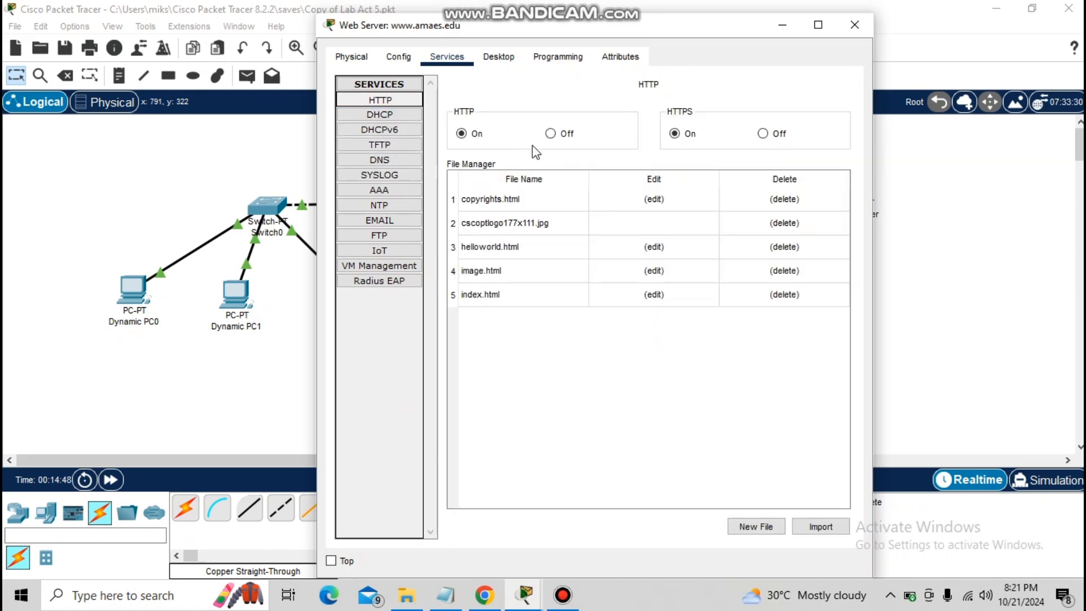
Bring up the Dynamic PC1 window and open its Web Browser
mouse_move(516, 593)
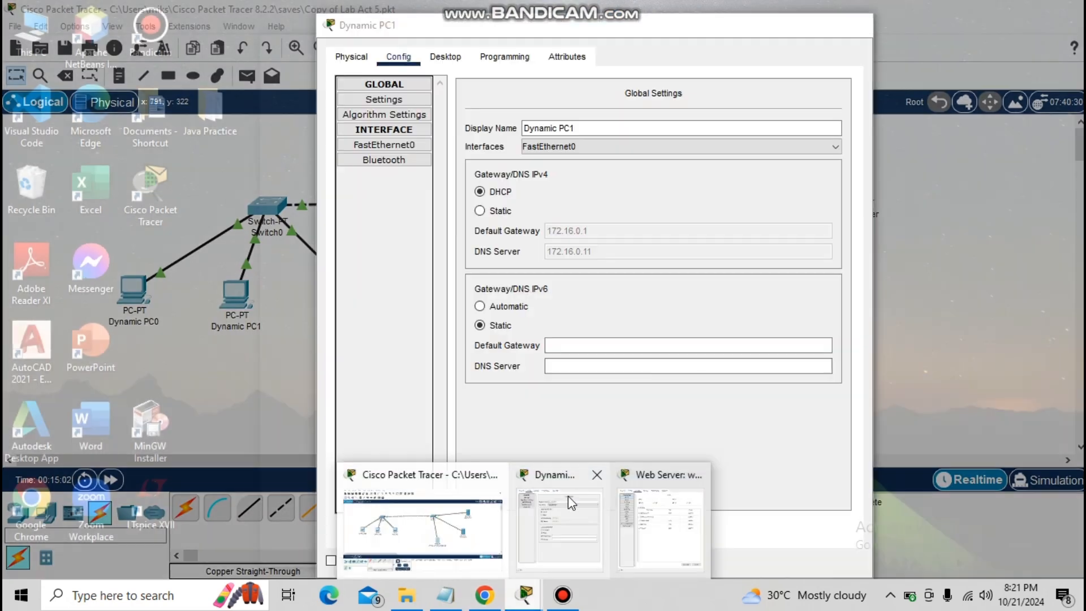
left_click(568, 495)
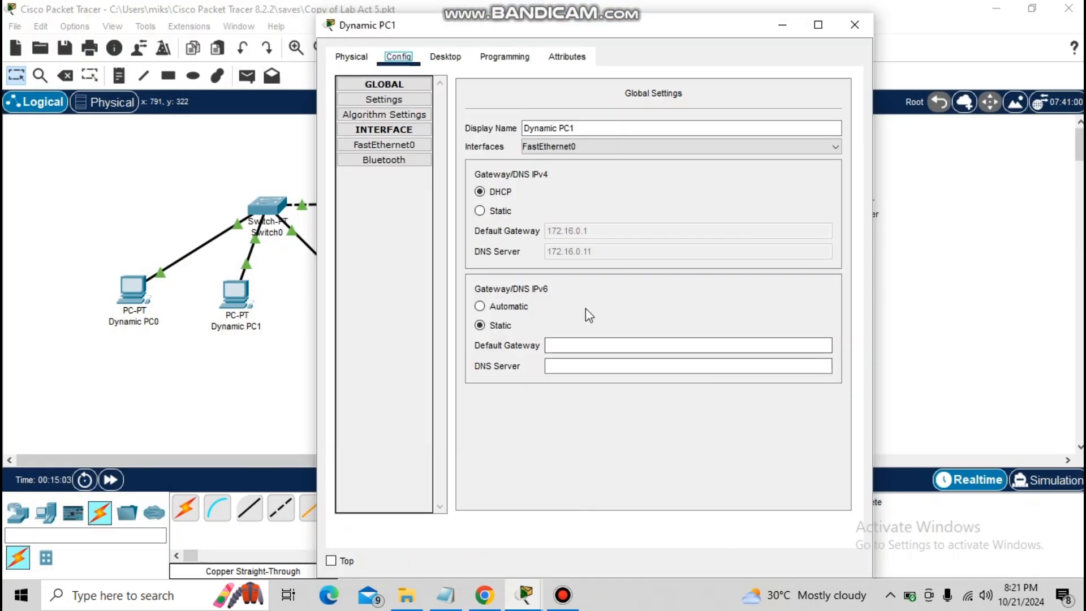
left_click(526, 600)
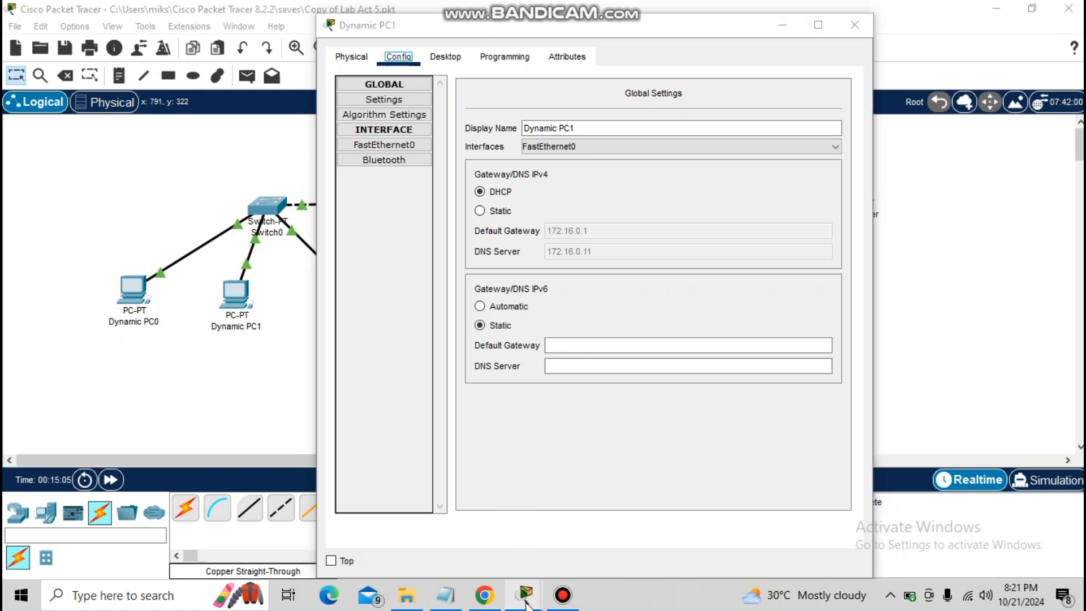
left_click(556, 552)
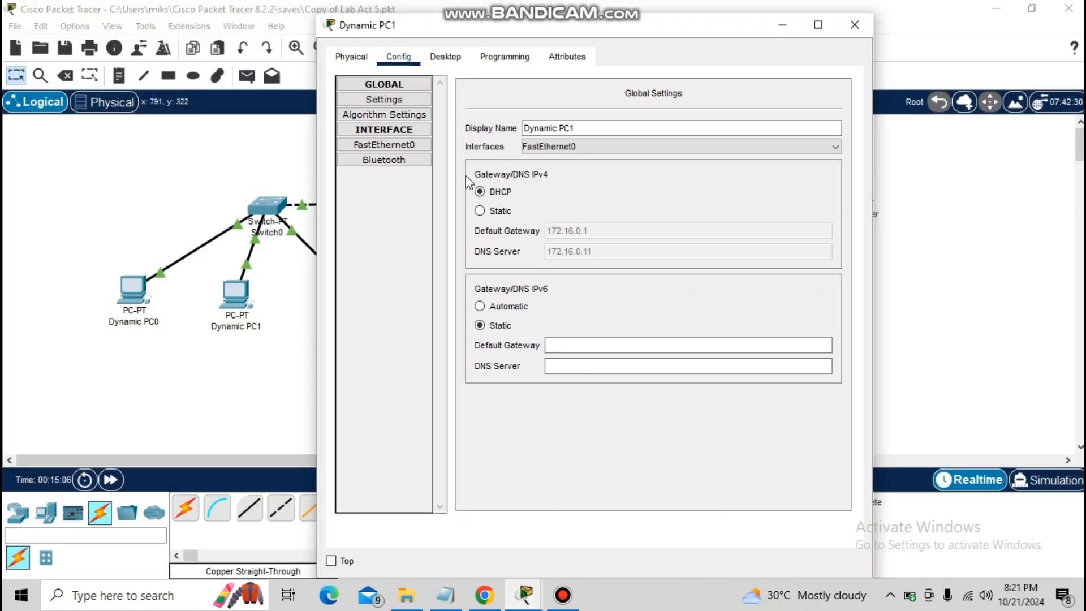
left_click(446, 57)
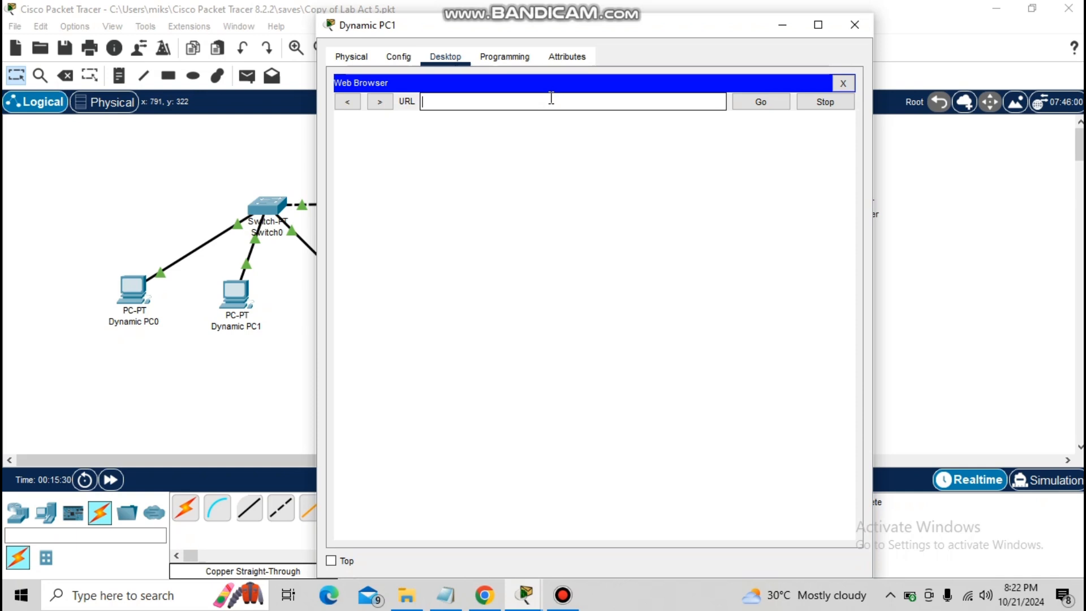
type("www.amaes.edu")
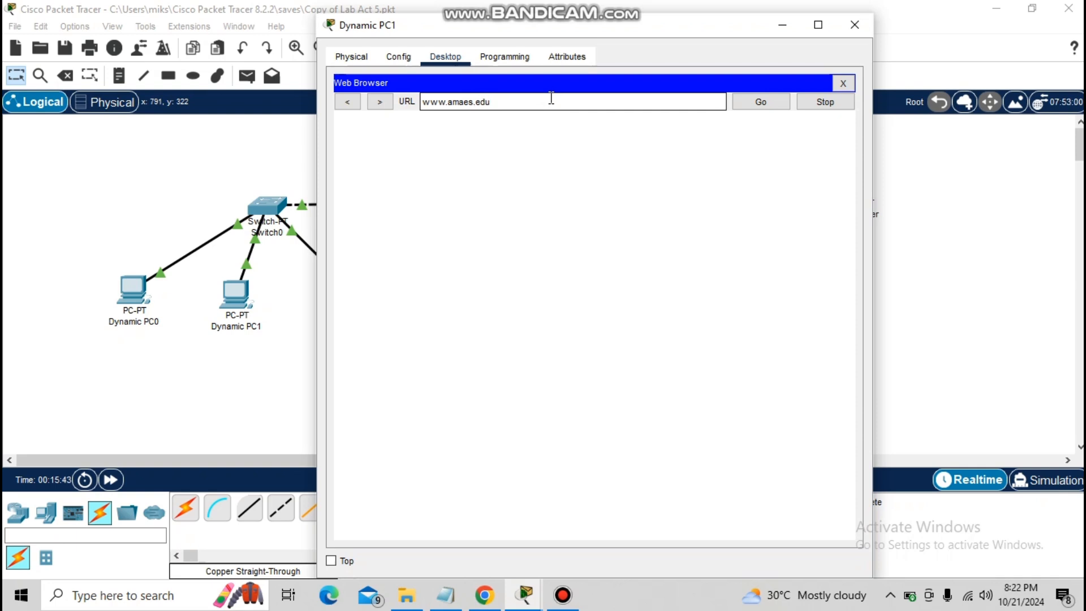
key("Return")
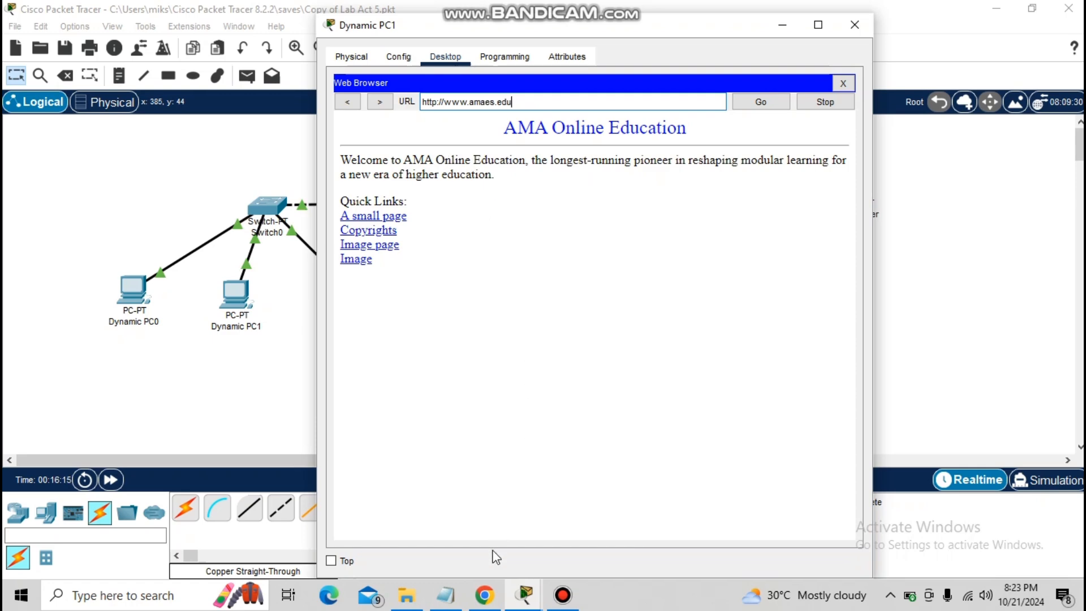
Check the transport layer lab document in Chrome, close Packet Tracer's Dynamic PC1 window, and view the web server's HTTP file list
left_click(484, 595)
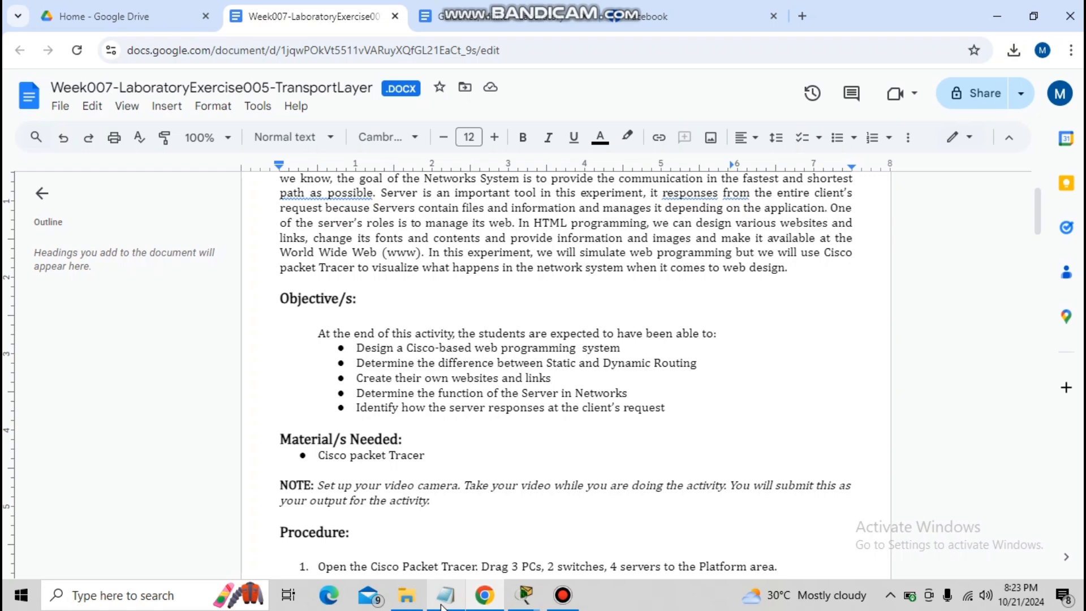
left_click(525, 595)
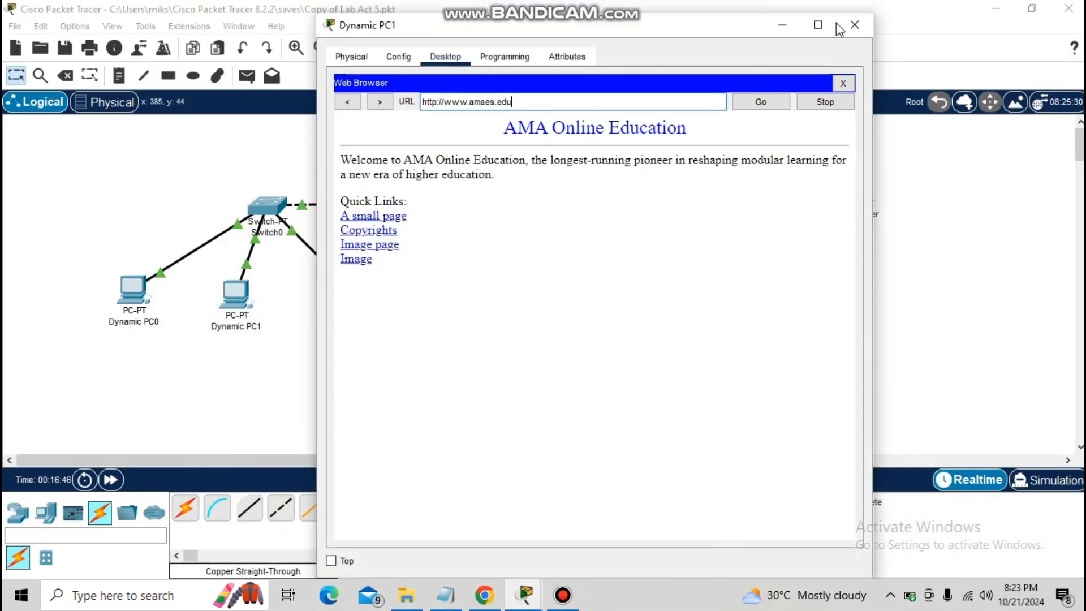
left_click(864, 32)
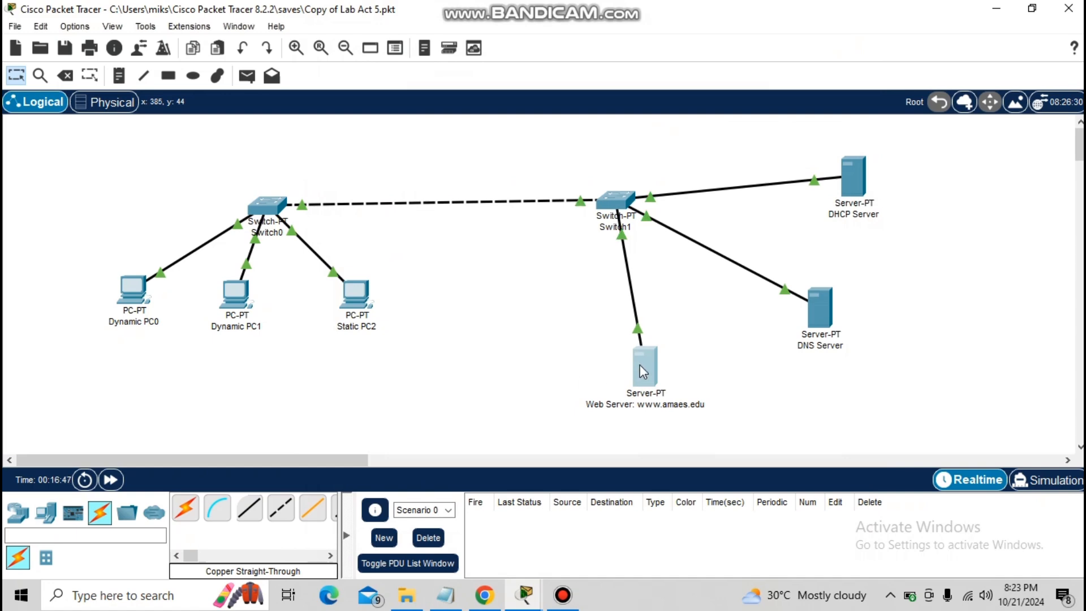
left_click(643, 371)
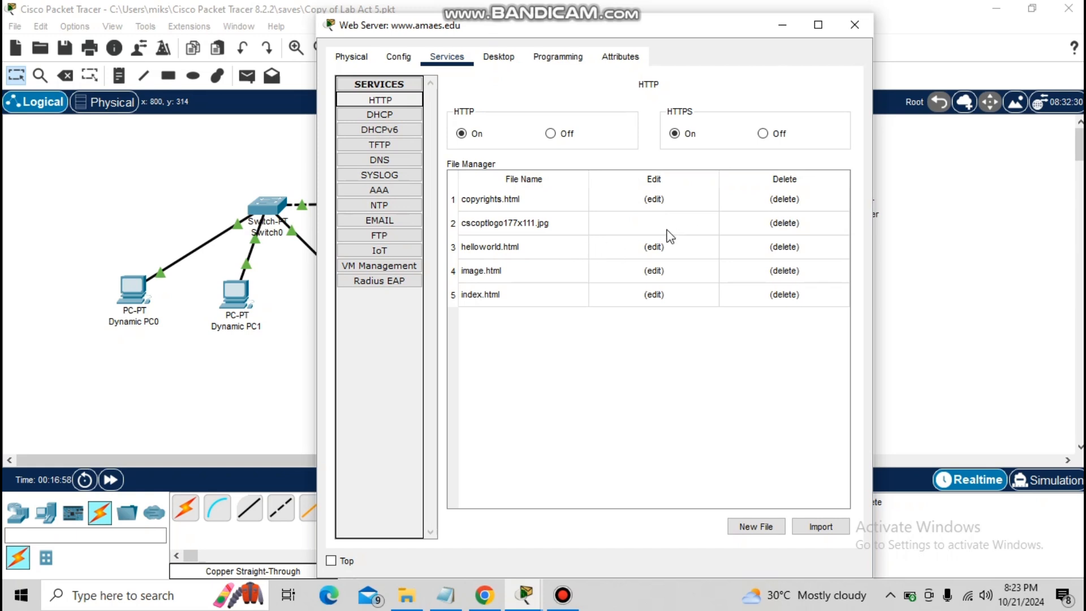
left_click(523, 592)
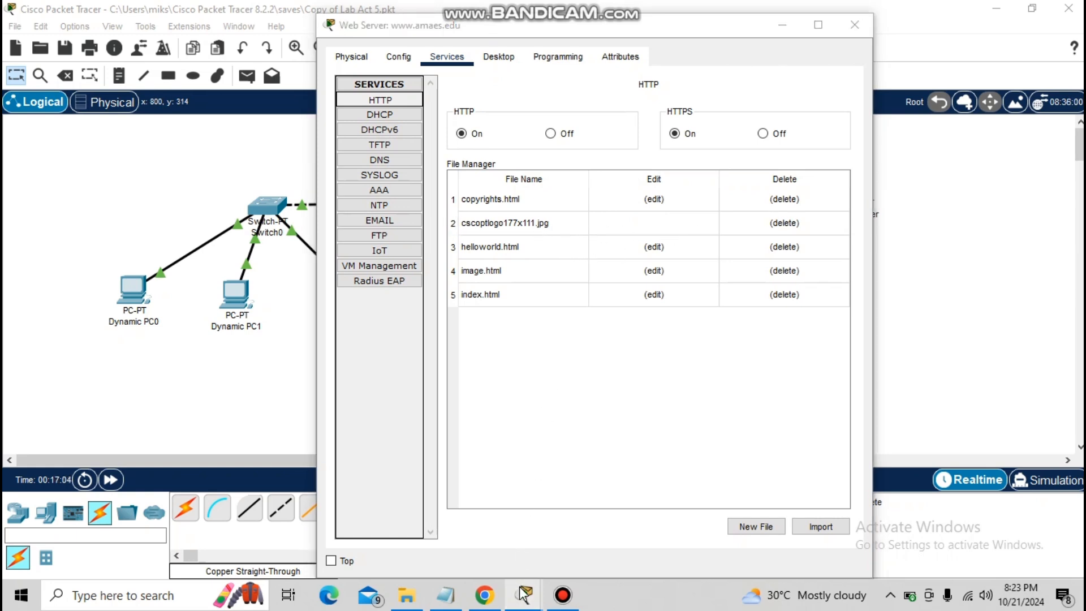
left_click(232, 295)
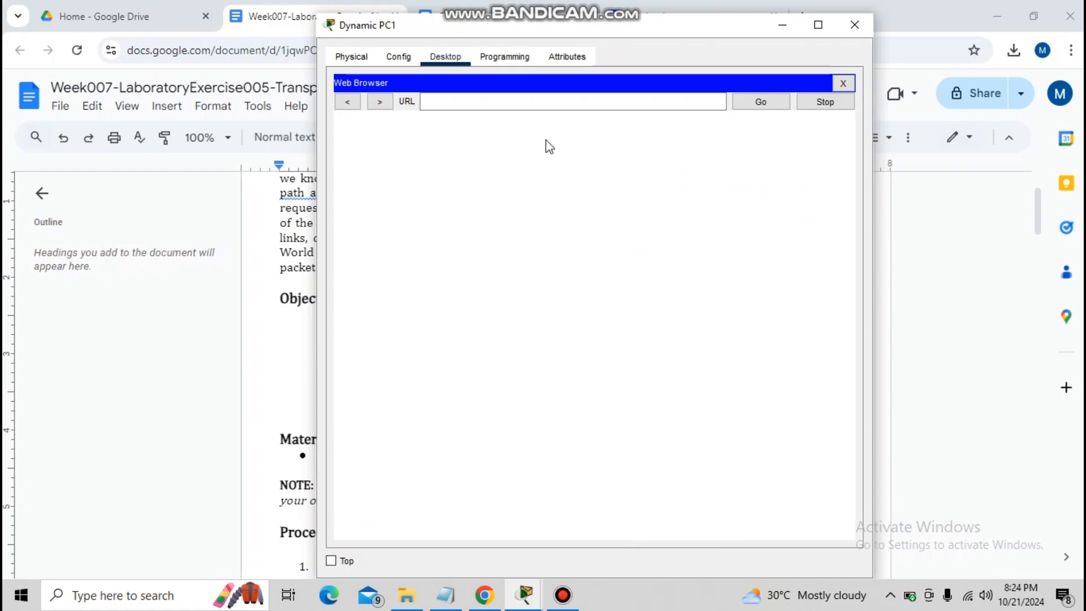
left_click(492, 100)
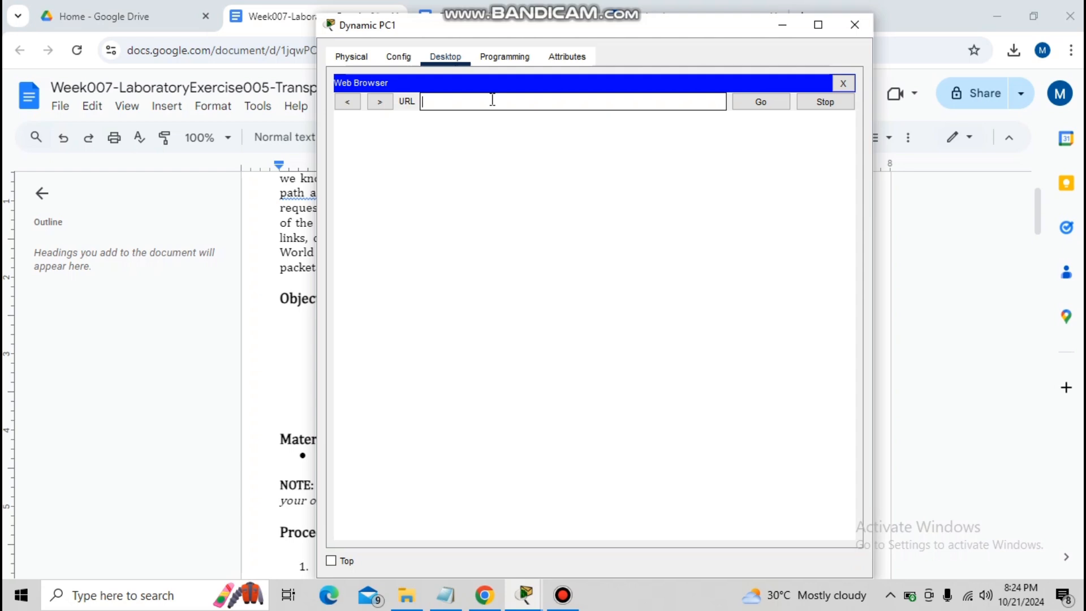
type("www.amaes.edu")
left_click(768, 111)
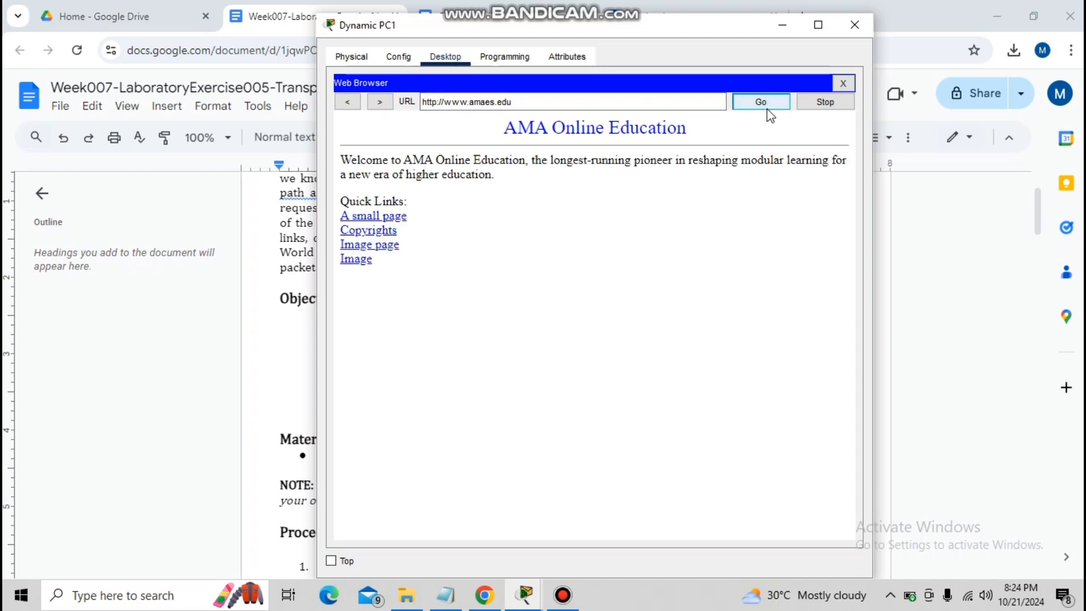
Test the home page's A small page, Image page, Copyrights and Image links, going back after each, and close Dynamic PC1's window
left_click(378, 217)
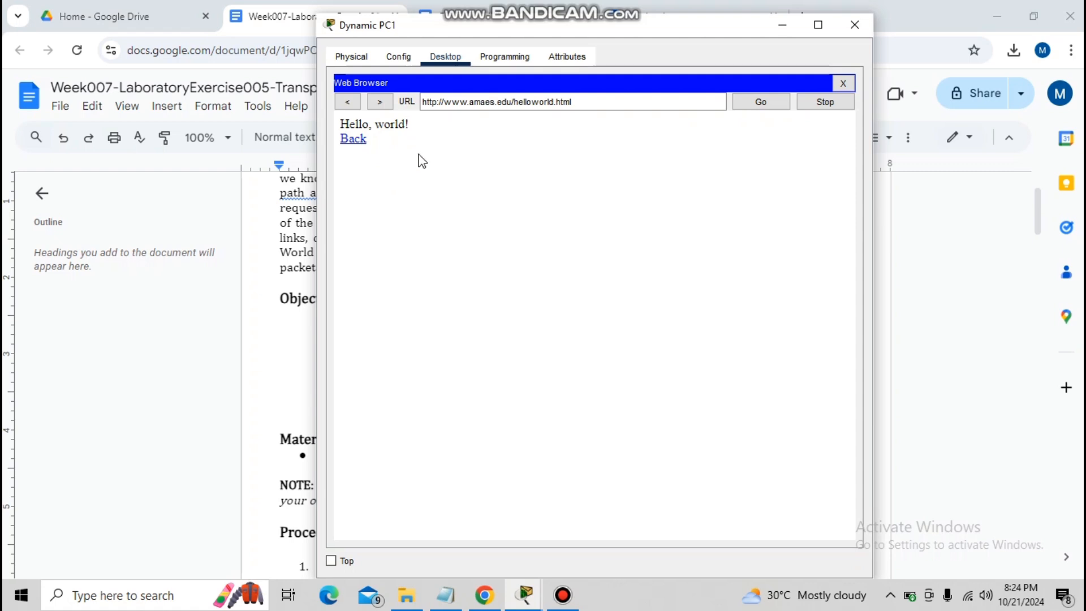
left_click(352, 102)
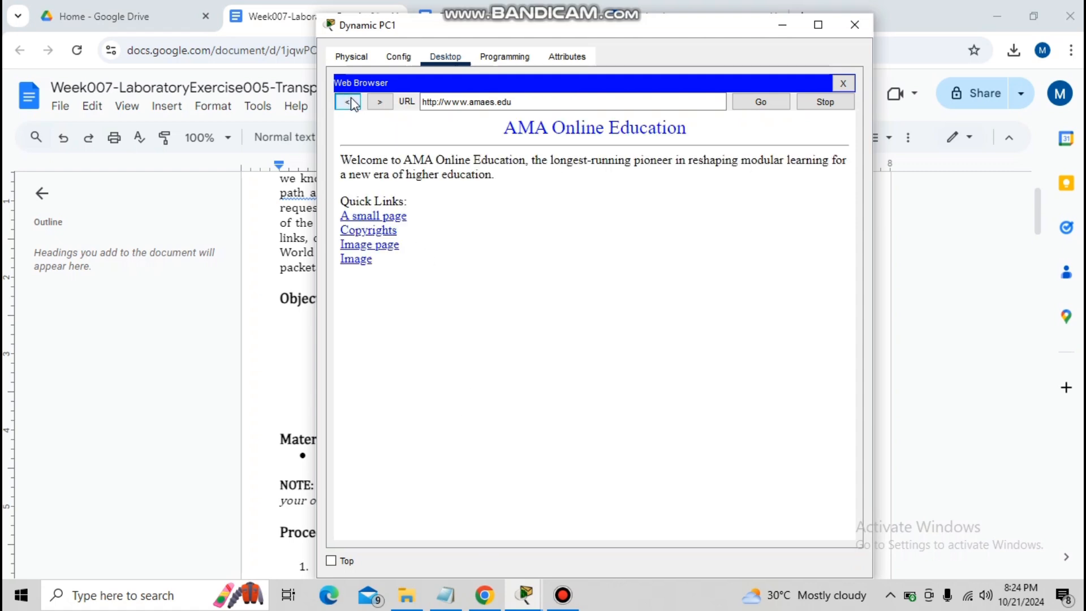
left_click(379, 247)
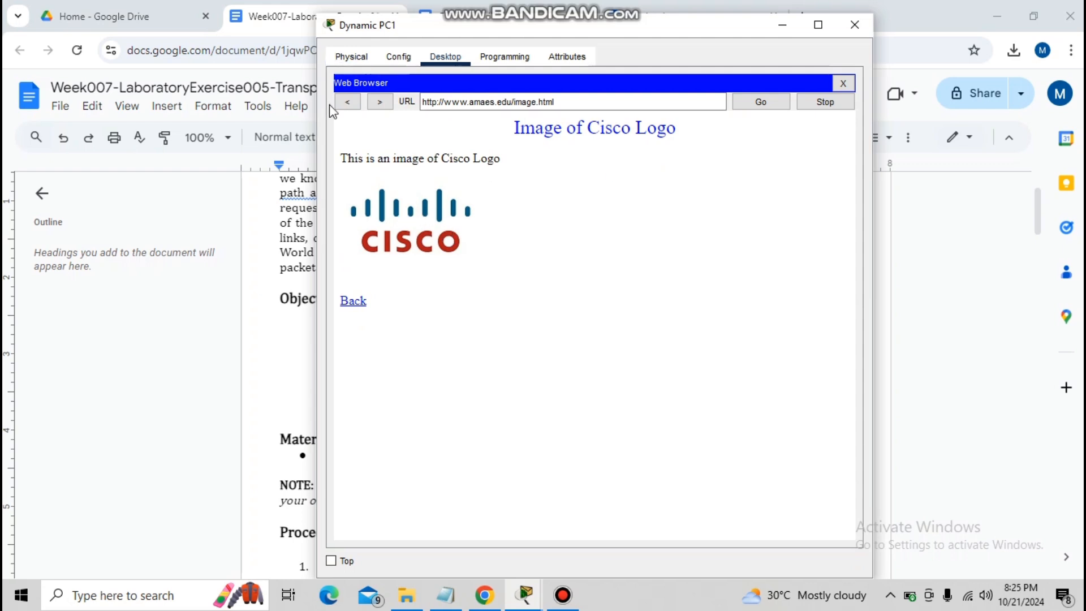
left_click(347, 104)
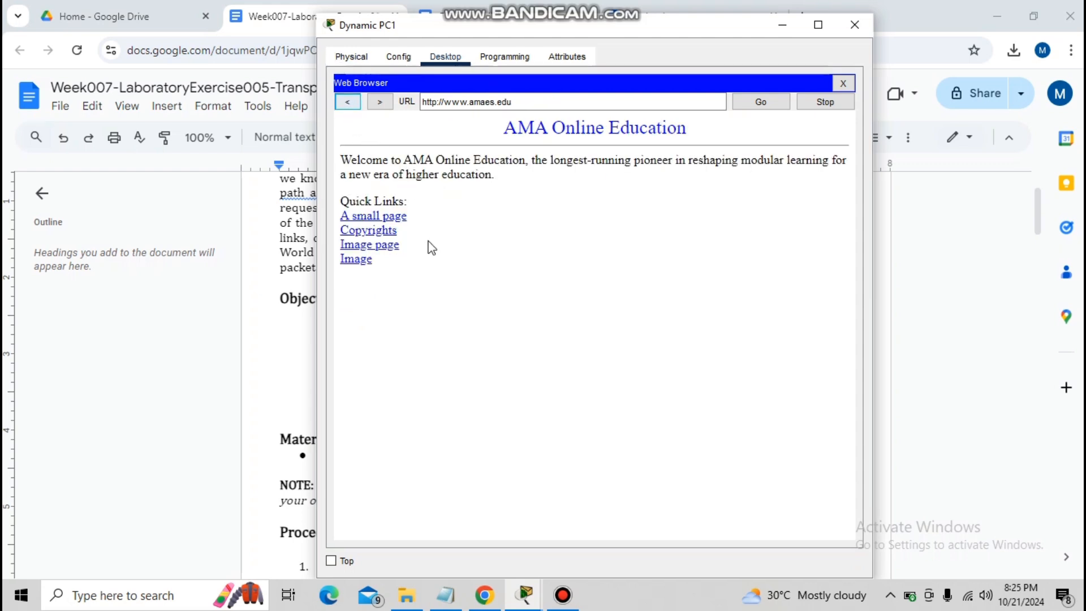
left_click(385, 233)
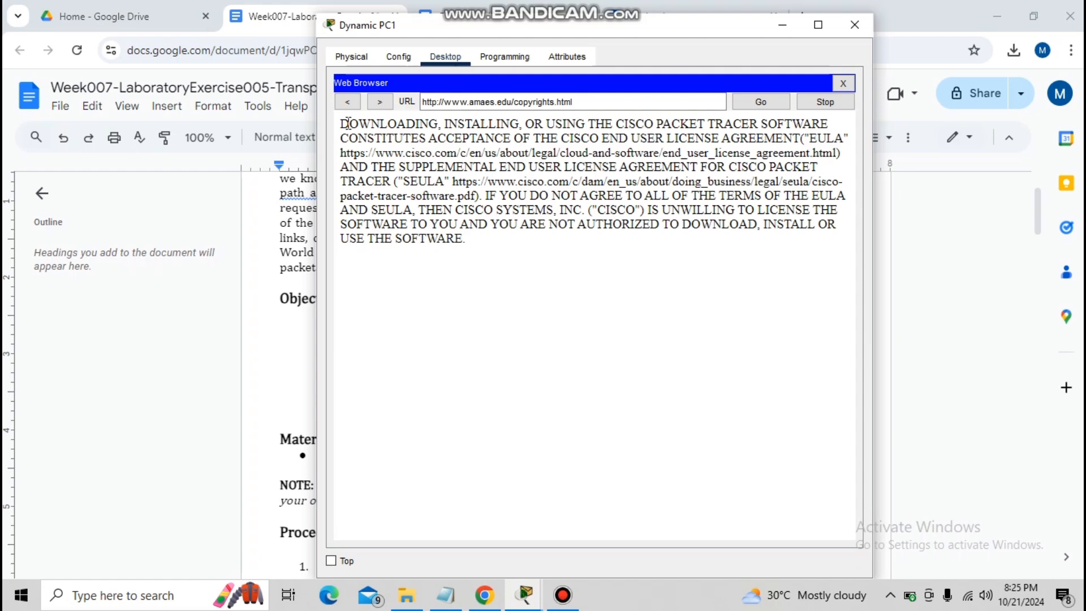
left_click(348, 102)
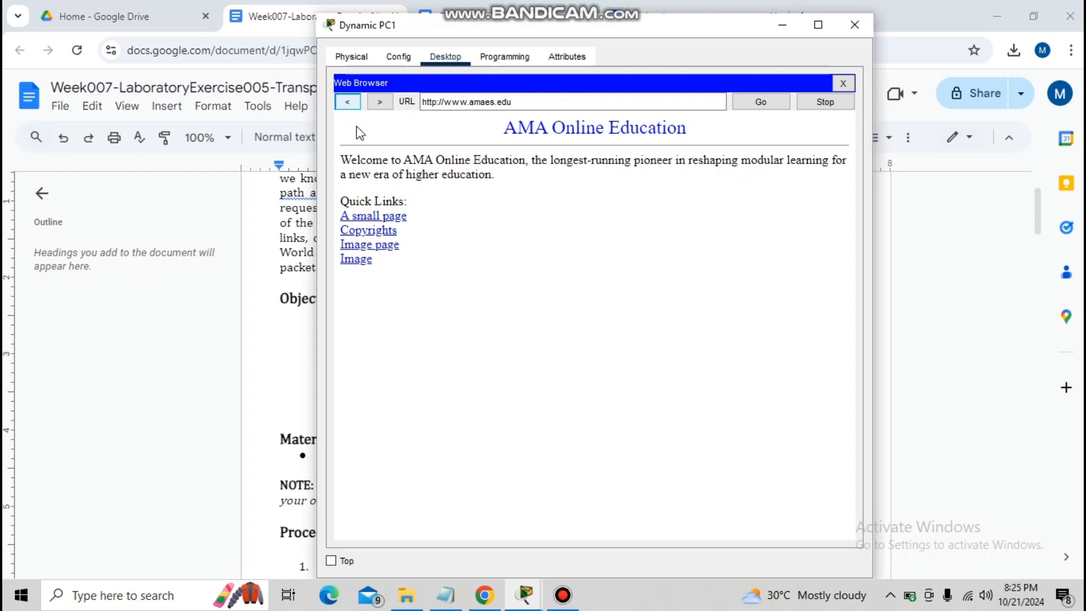
left_click(362, 263)
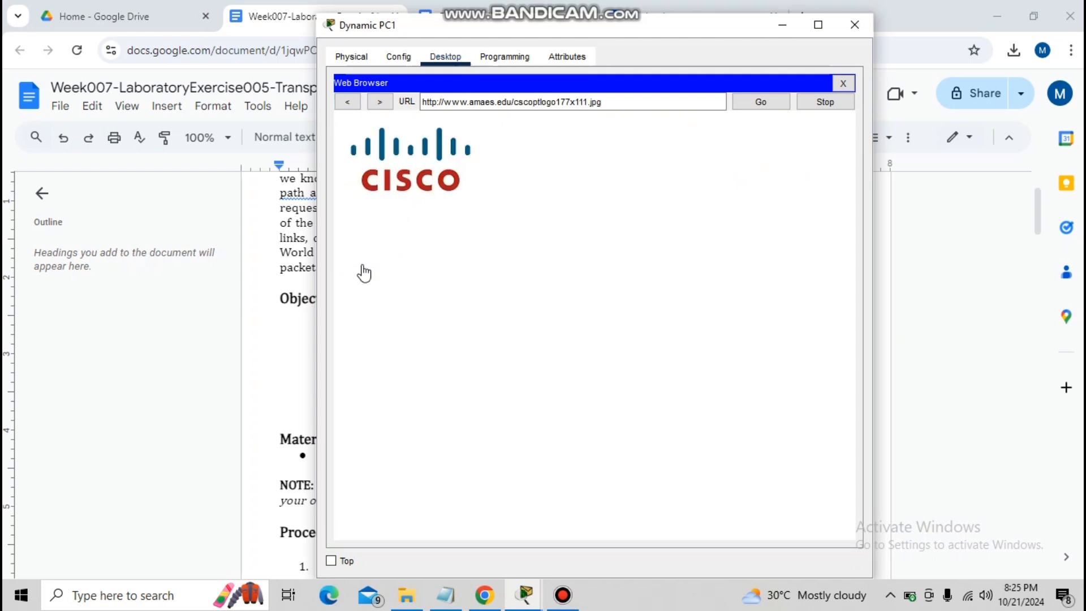
left_click(348, 102)
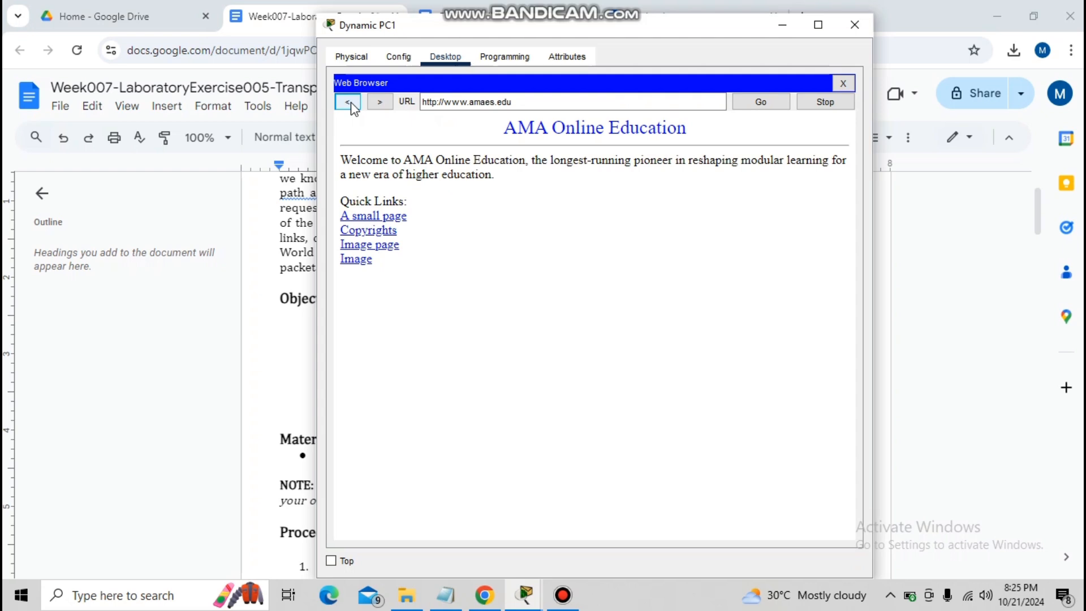
left_click(860, 18)
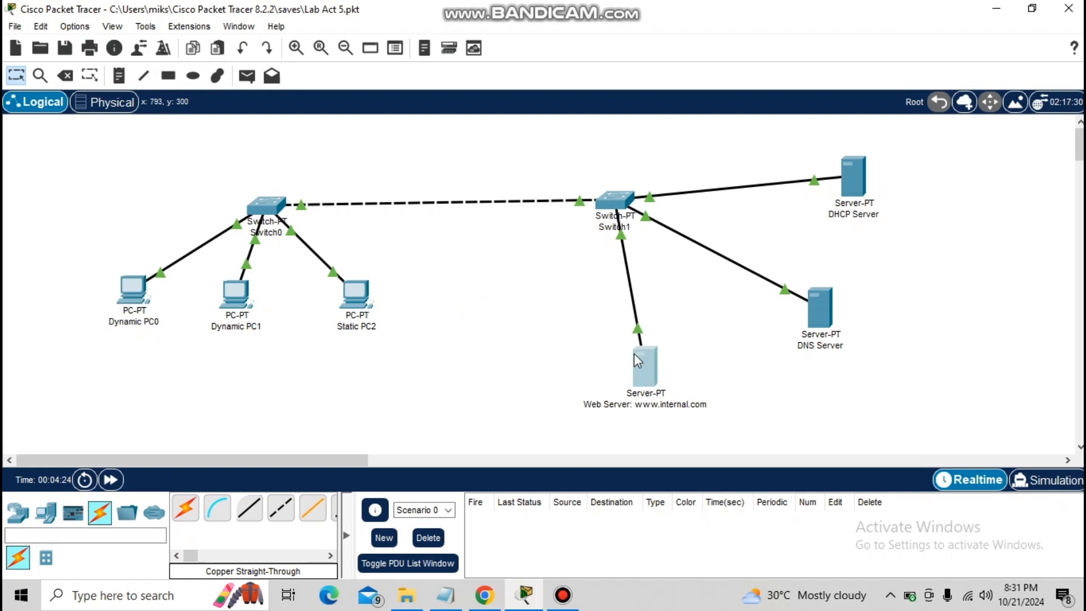
left_click(633, 354)
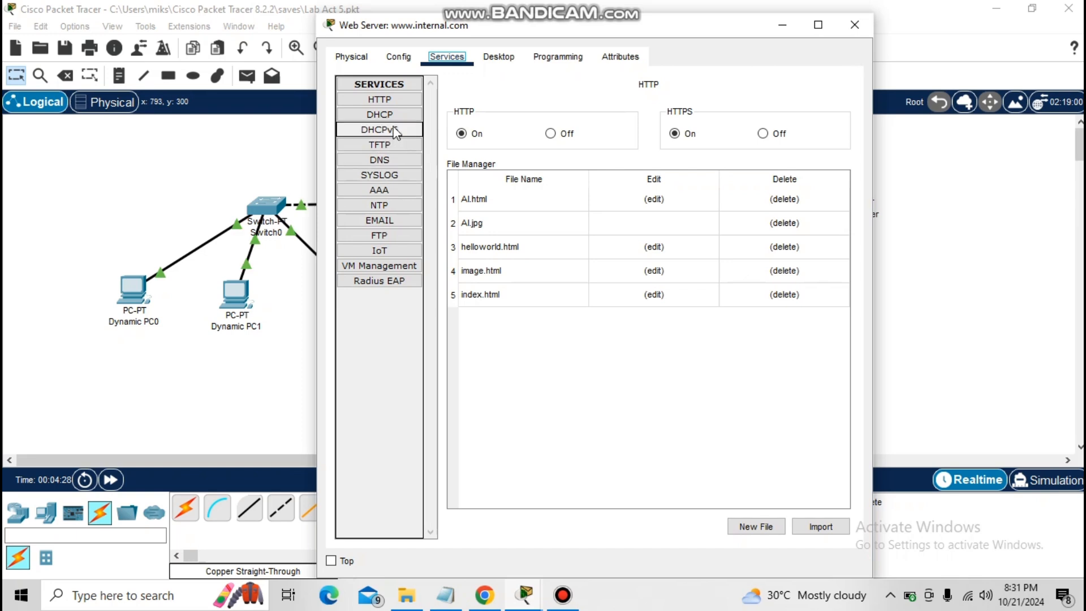
left_click(396, 105)
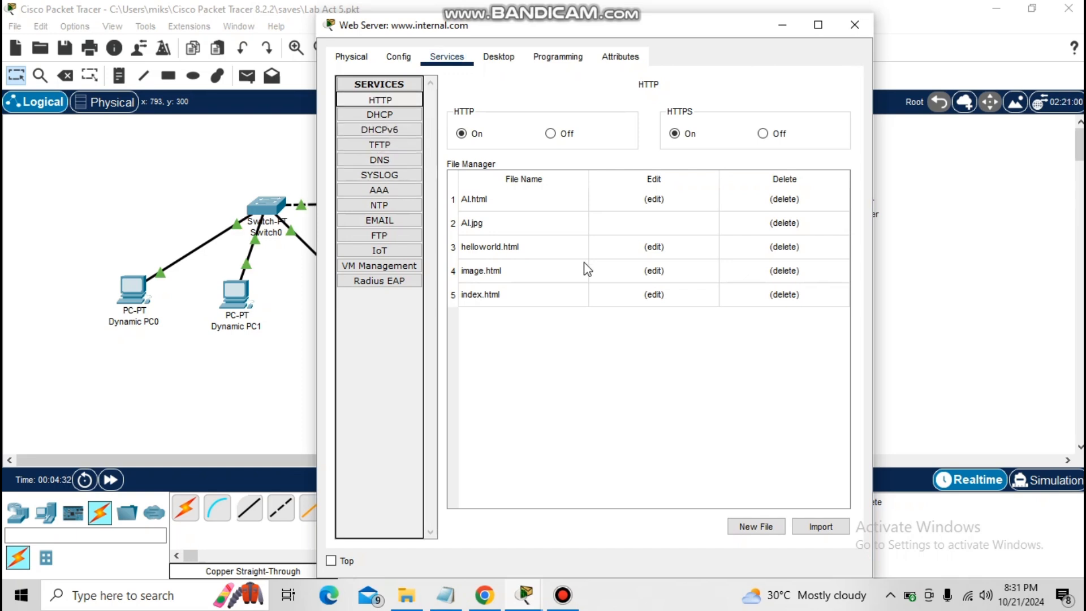
double_click(626, 247)
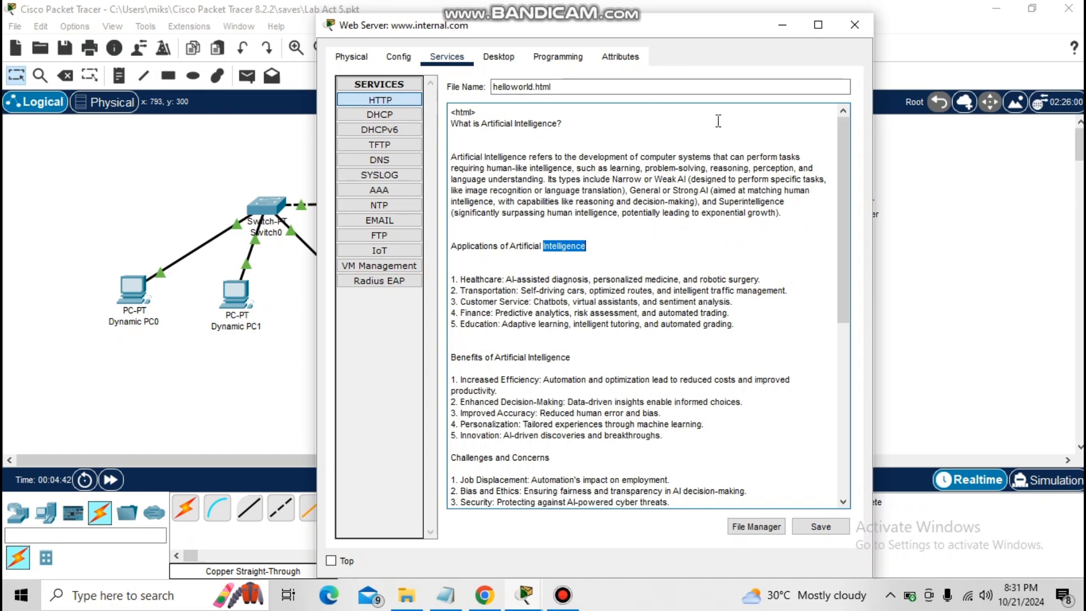
left_click(405, 100)
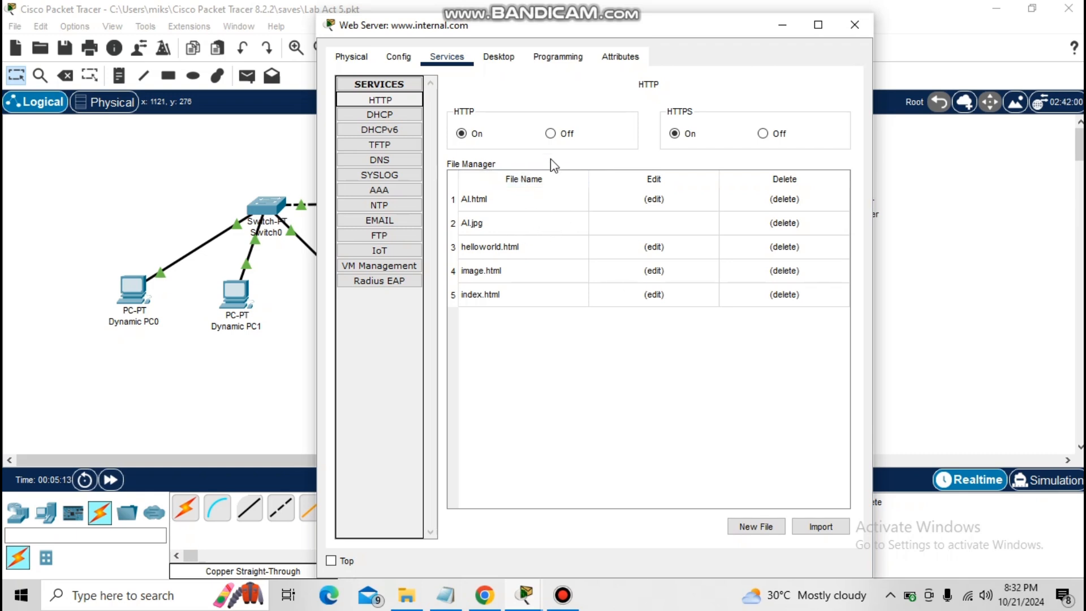
Edit image.html to read "Image of AI" and "This is an image of an AI", reference AI.jpg, and overwrite the existing file
left_click(644, 271)
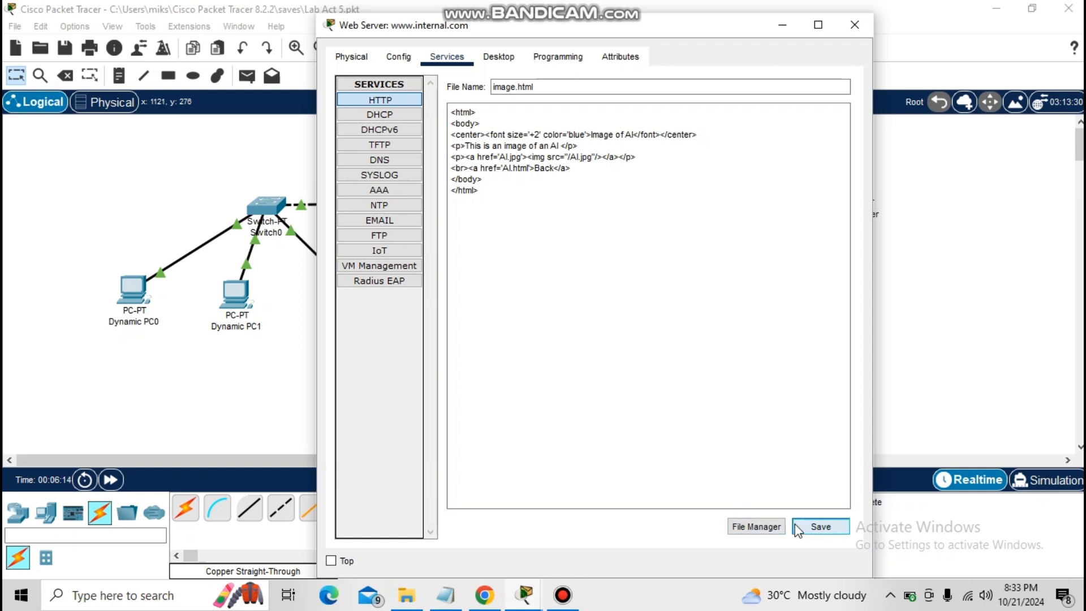
left_click(797, 526)
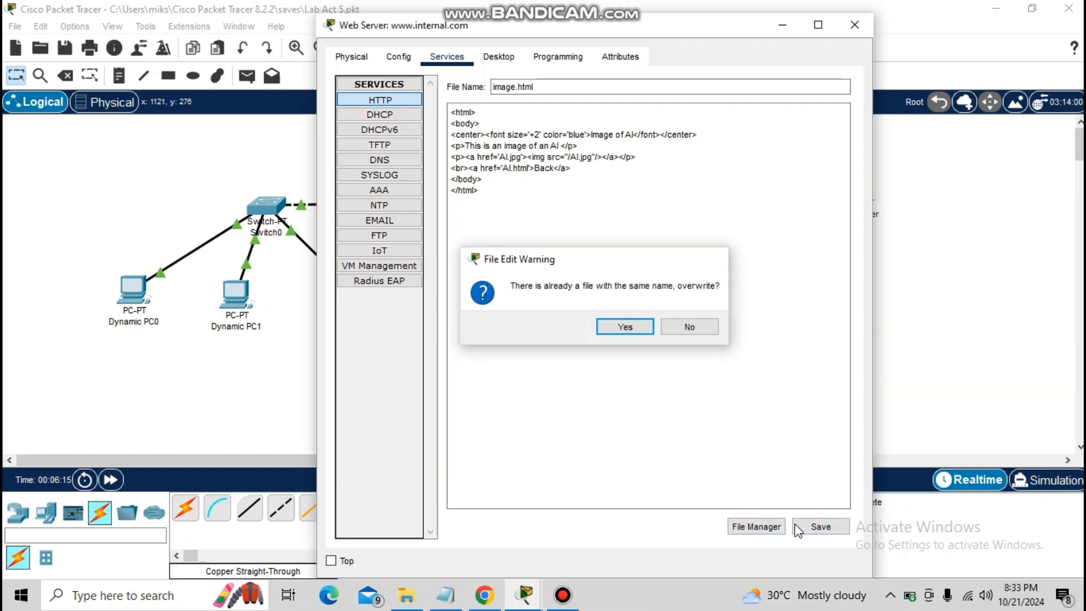
key("Return")
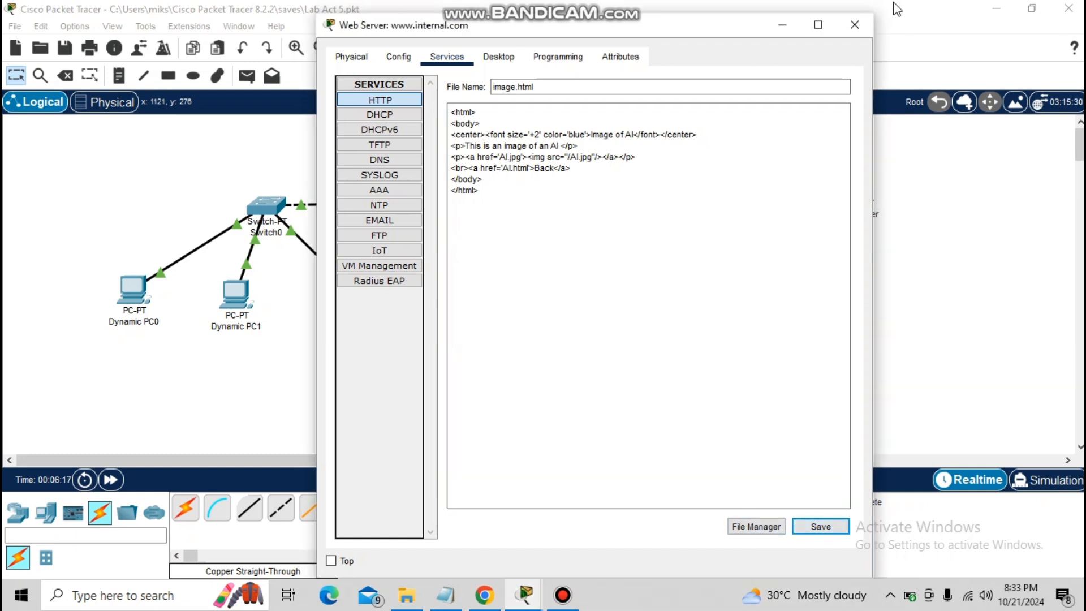
left_click(869, 22)
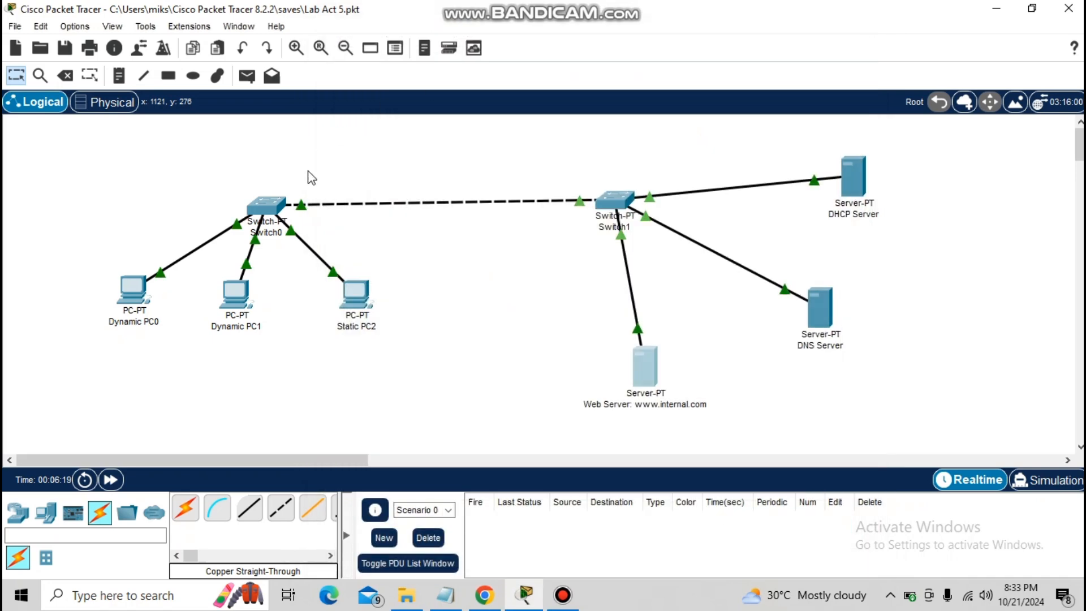
left_click(226, 320)
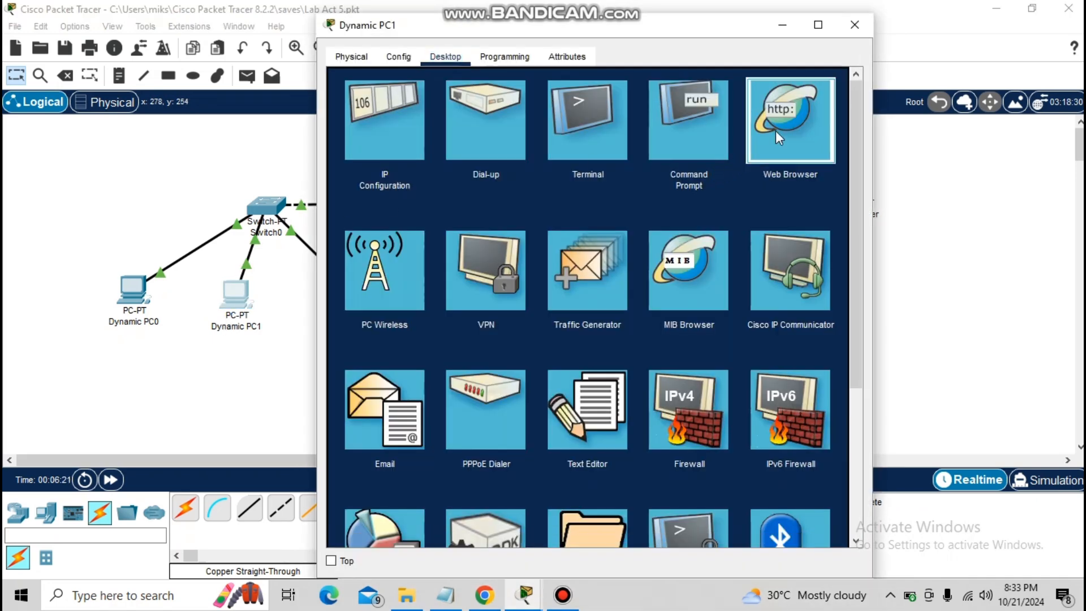
left_click(776, 131)
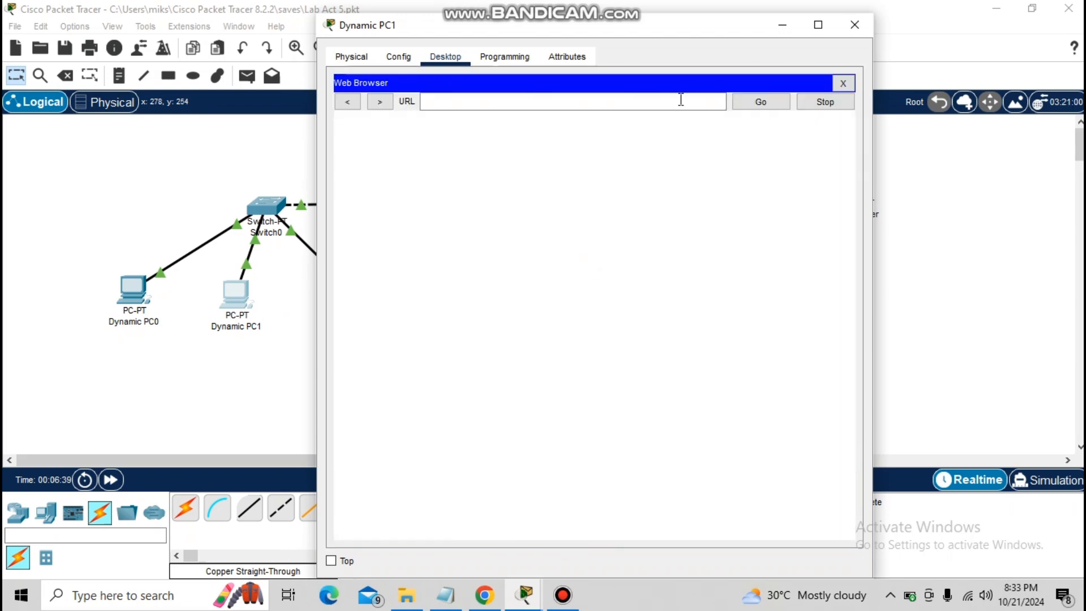
type("www")
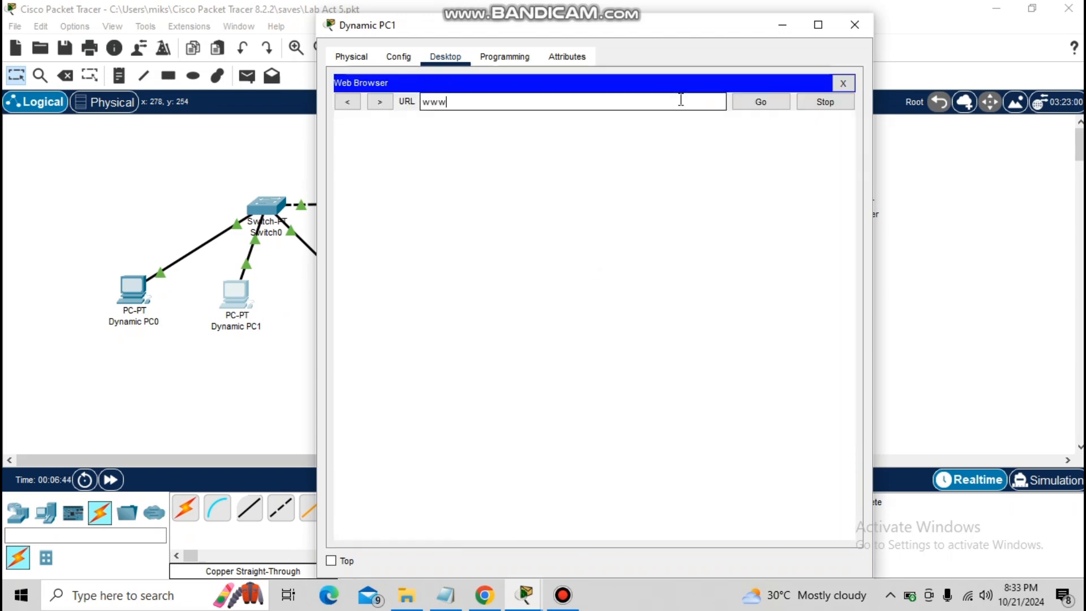
type(".internal.com")
key("Return")
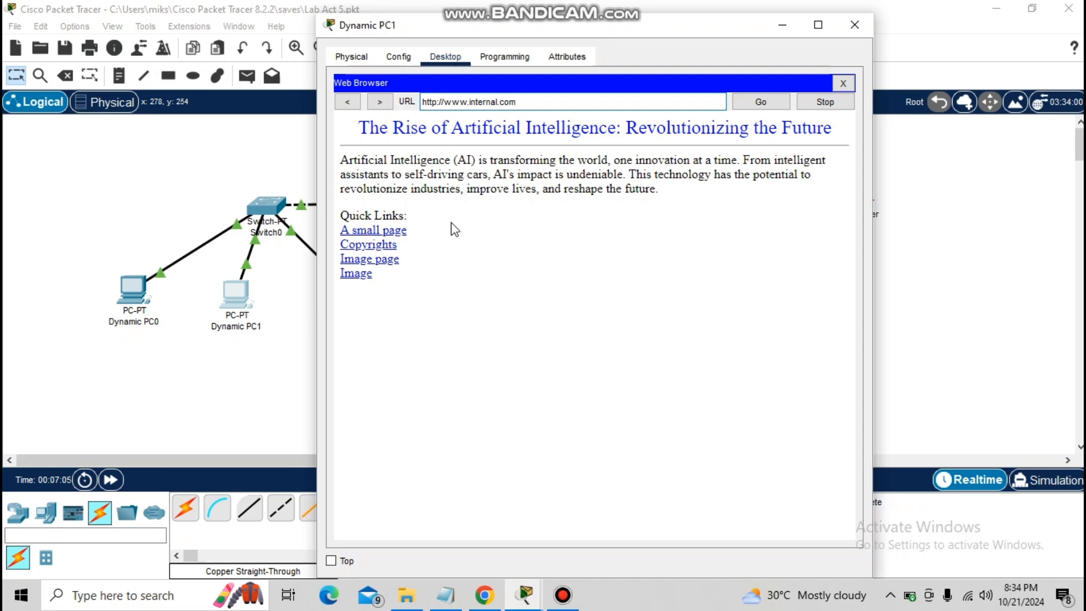
Test the home page's A small page link, read through the helloworld.html page, and go back
left_click(399, 232)
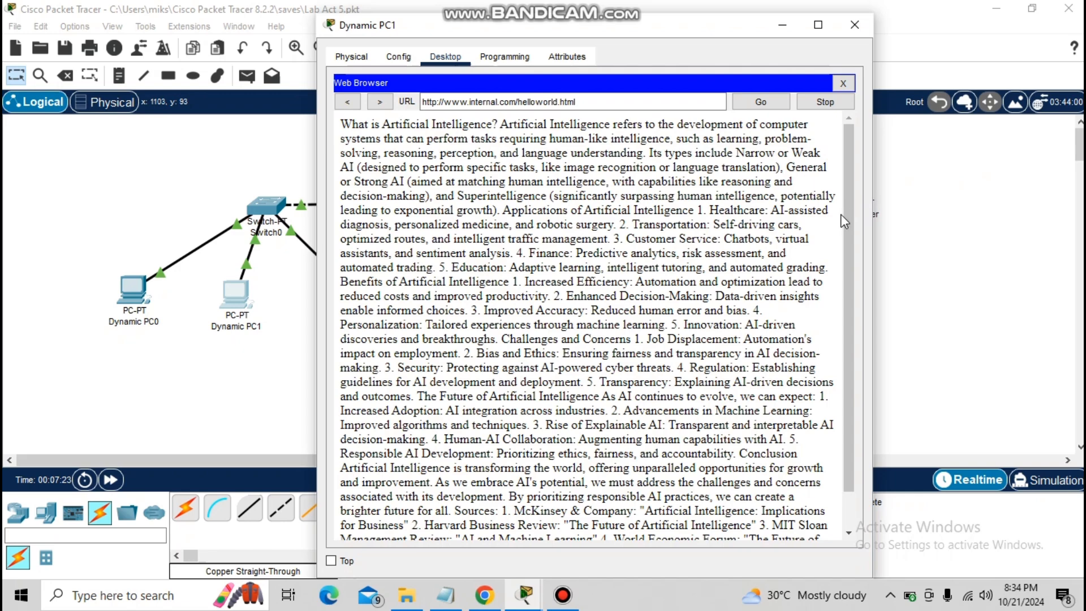
scroll(845, 226, "down", 1)
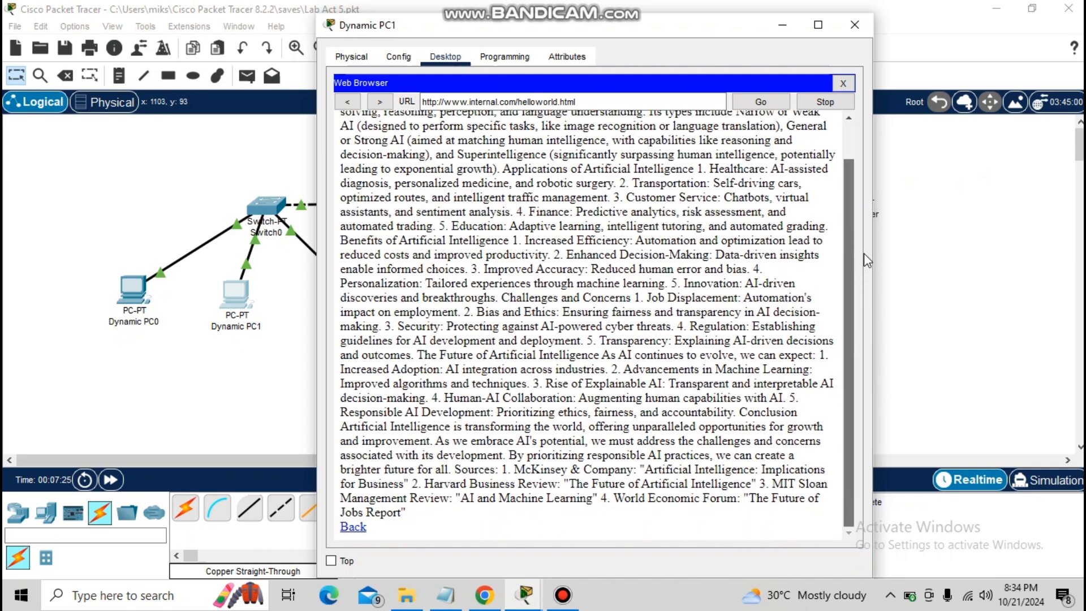
scroll(864, 253, "up", 1)
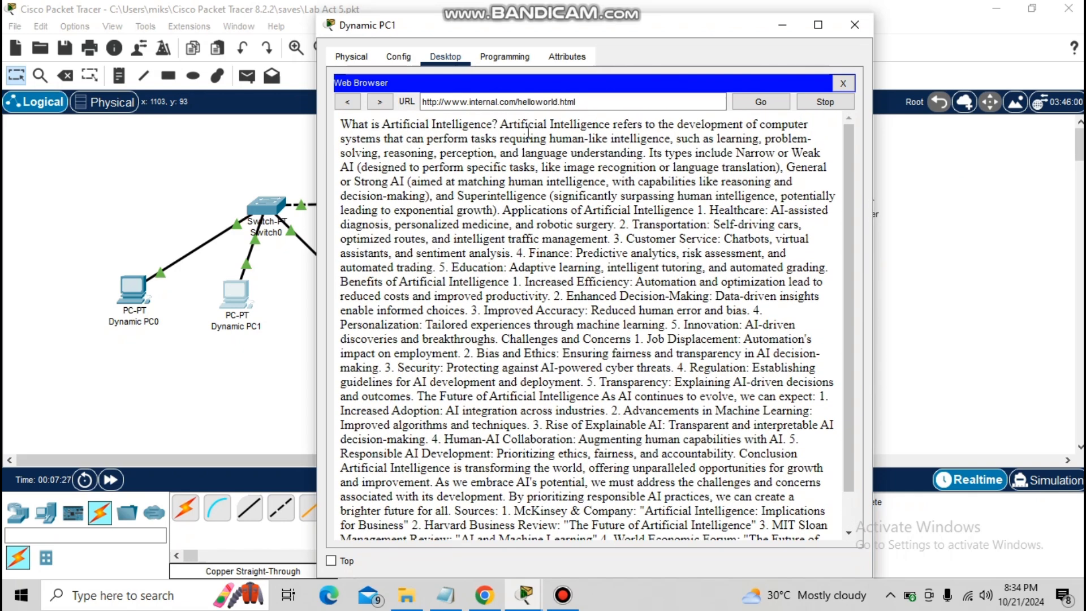
left_click(356, 106)
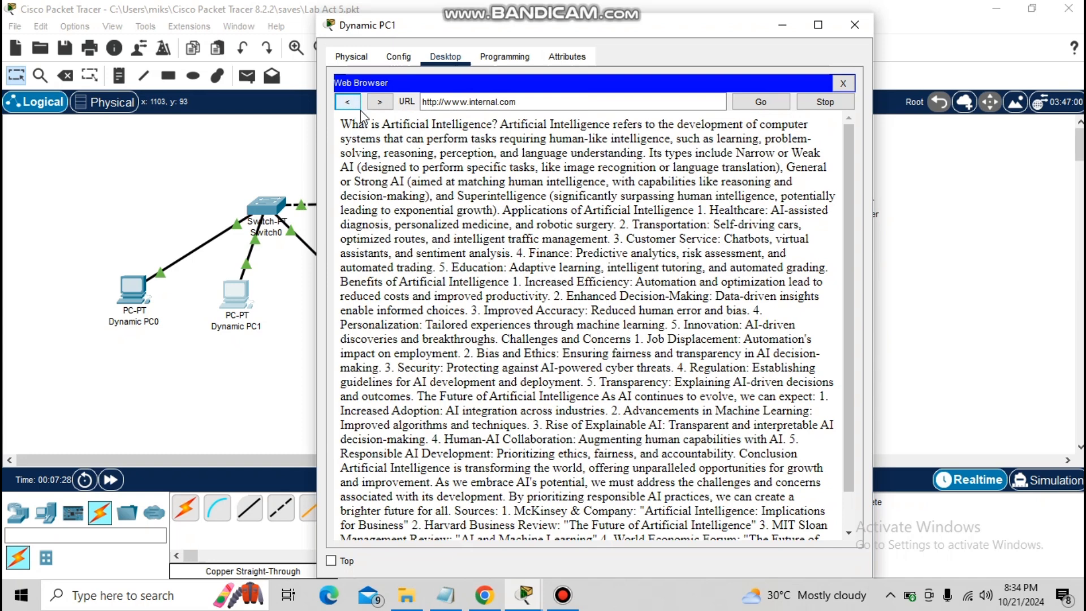
Test the home page's Copyrights, Image page and Image links, and close Dynamic PC1's window
left_click(388, 245)
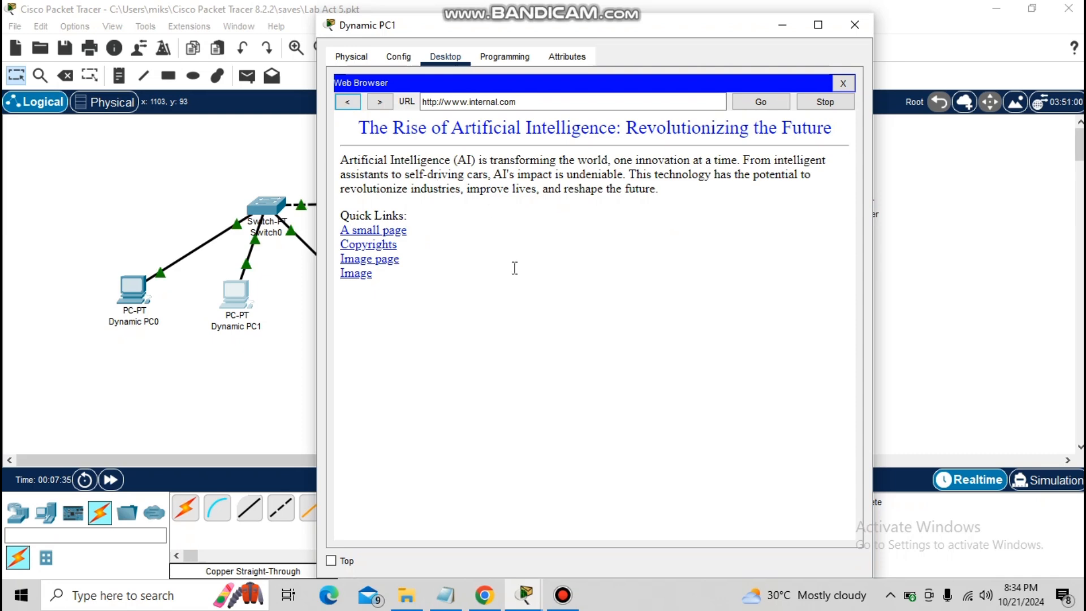
left_click(366, 262)
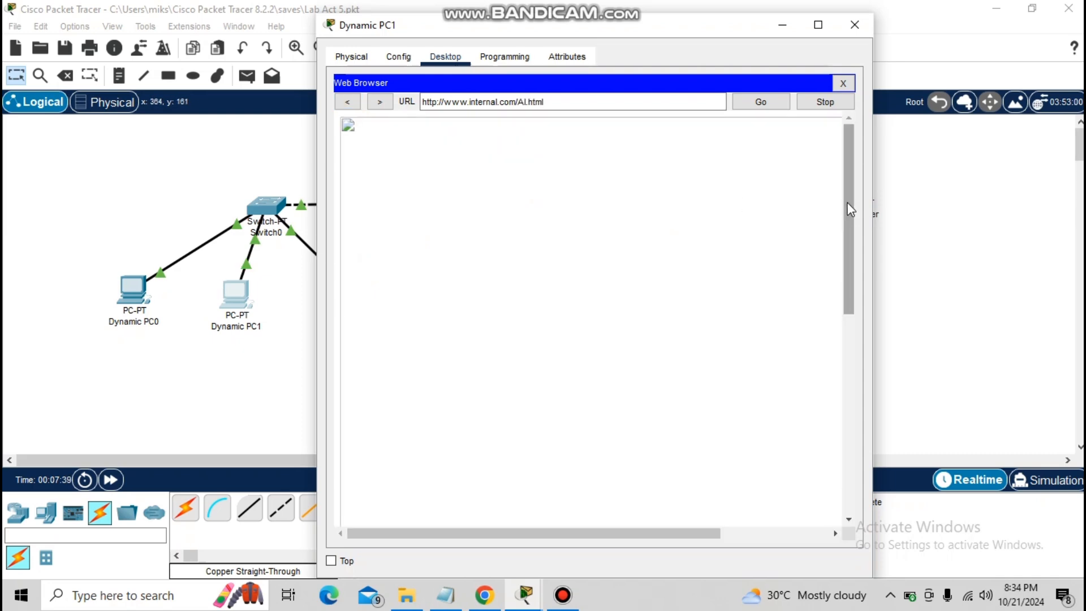
left_click_drag(848, 203, 706, 42)
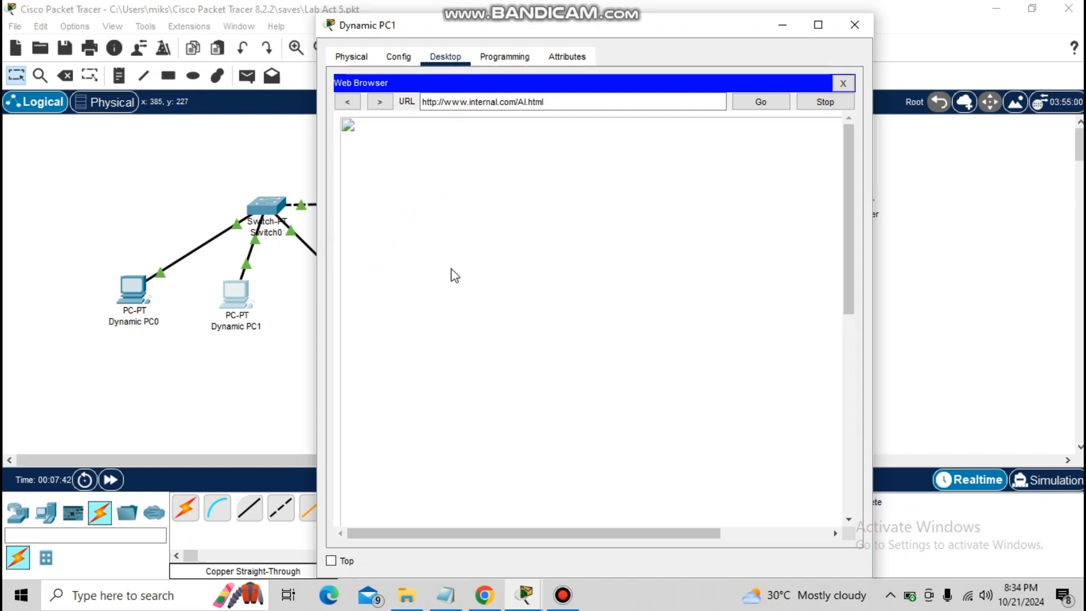
left_click_drag(846, 246, 864, 100)
left_click(346, 102)
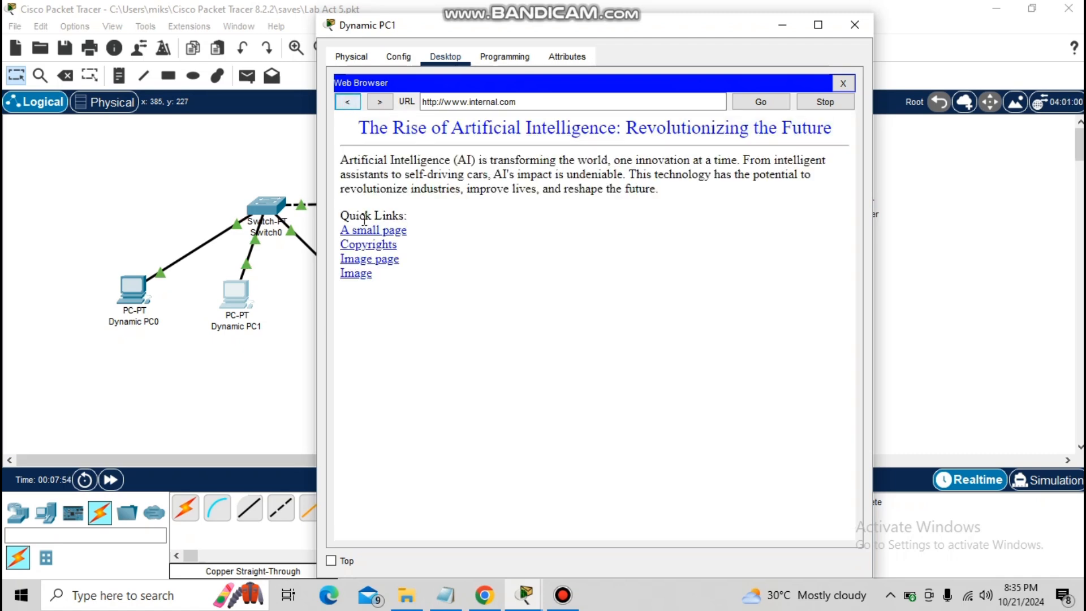
left_click(356, 274)
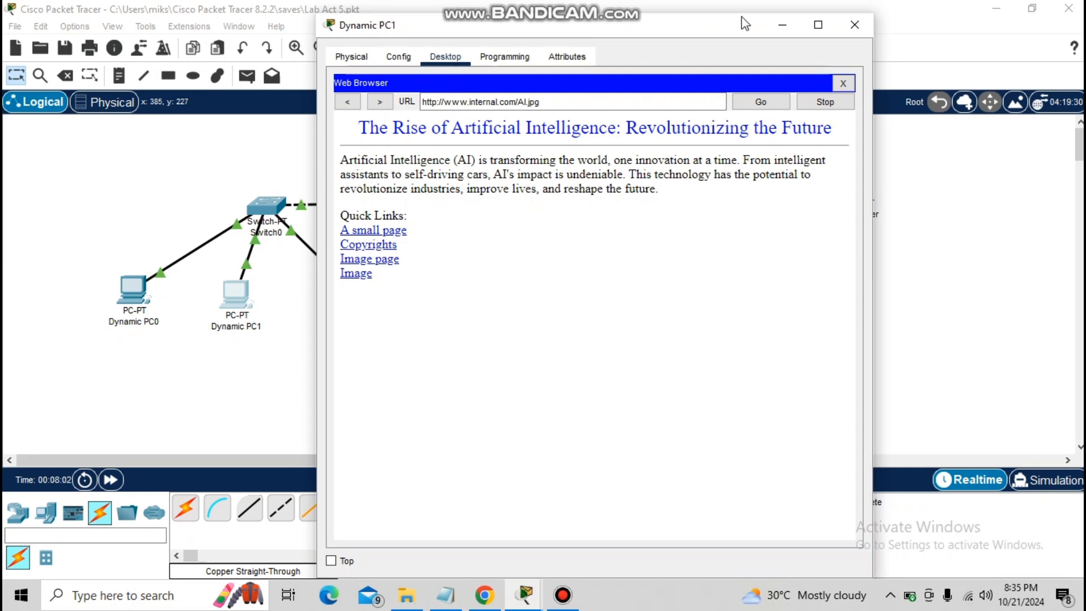
left_click(856, 23)
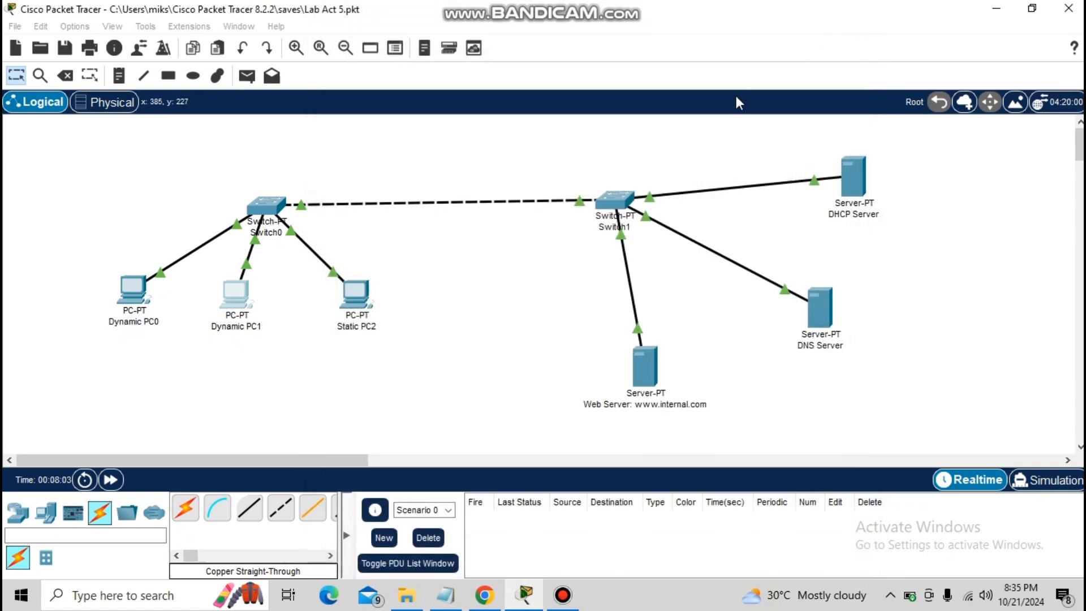
Switch to Chrome and read the HTTP, DNS and DHCP answers in the Laboratory Exercise 005 document
left_click(488, 598)
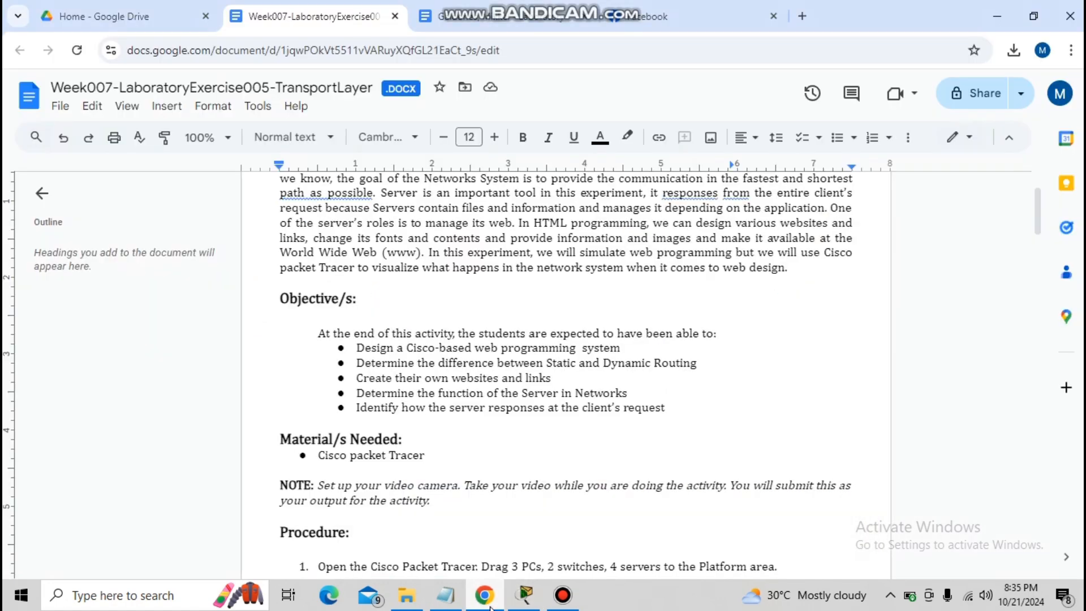
left_click(523, 13)
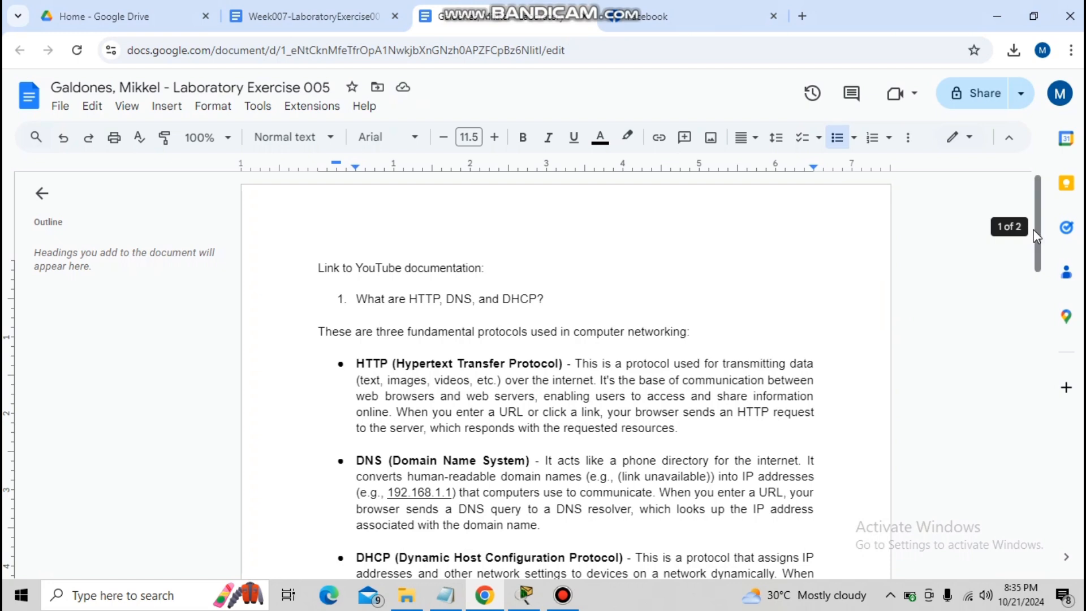
left_click_drag(1034, 230, 1034, 241)
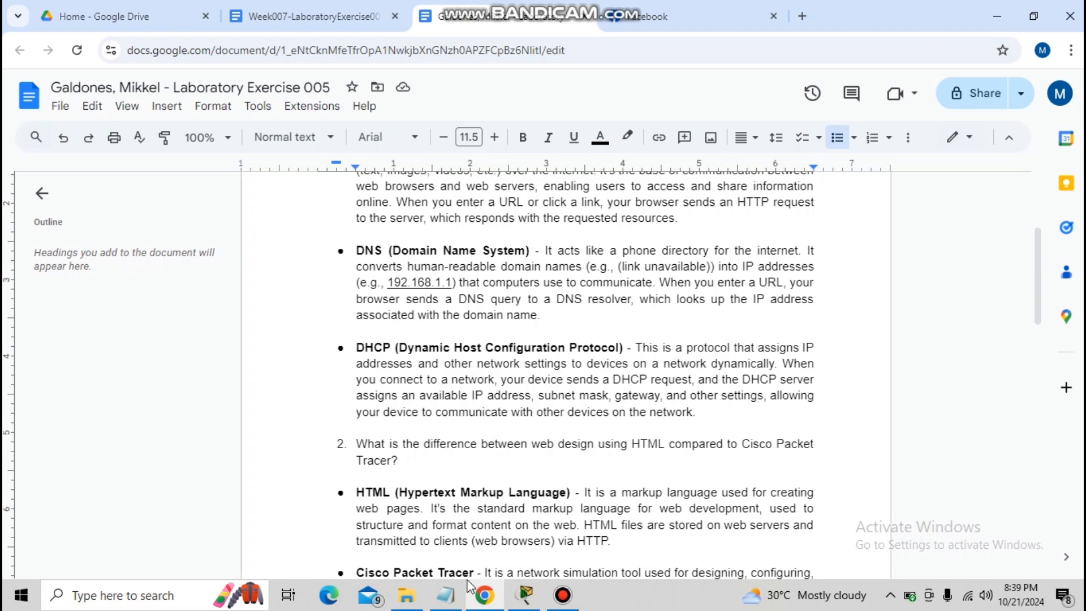
Switch between Packet Tracer and the Chrome document to relate the DNS and DHCP answers to the network's servers and PCs
left_click(525, 595)
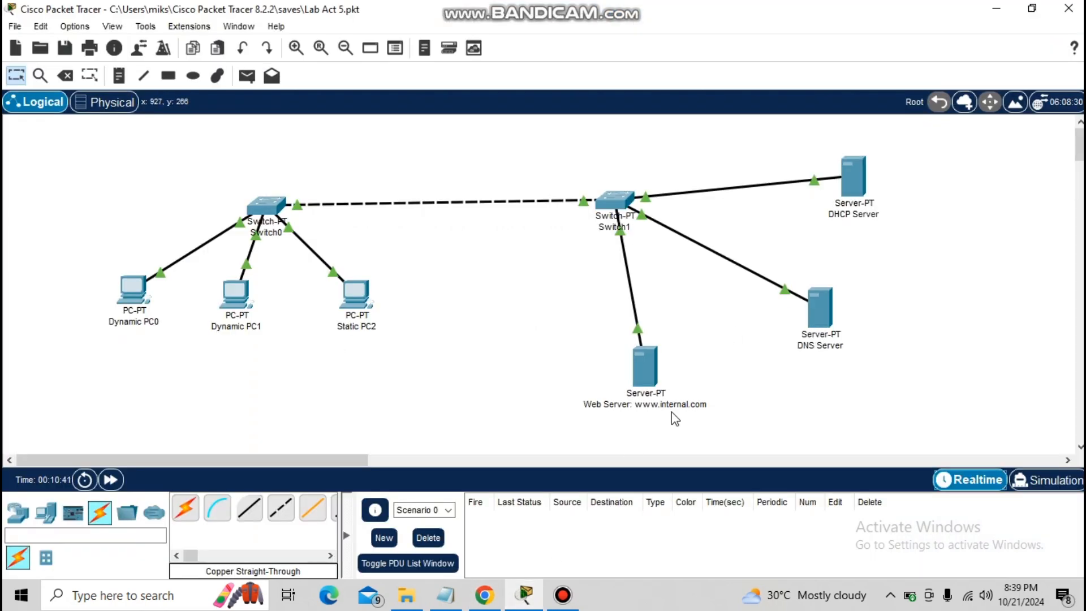
left_click(475, 606)
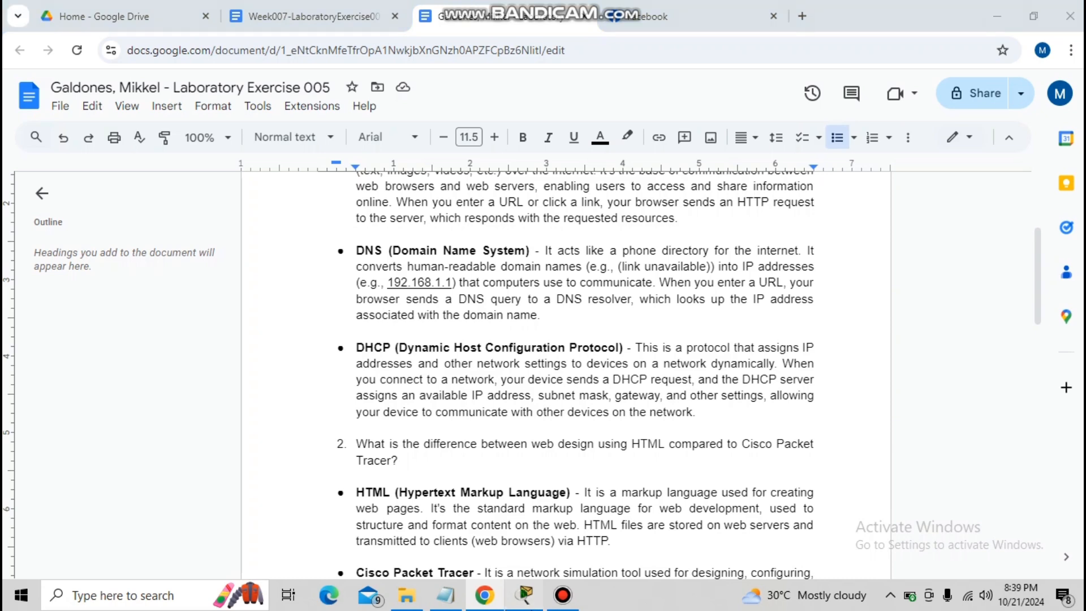
left_click(525, 594)
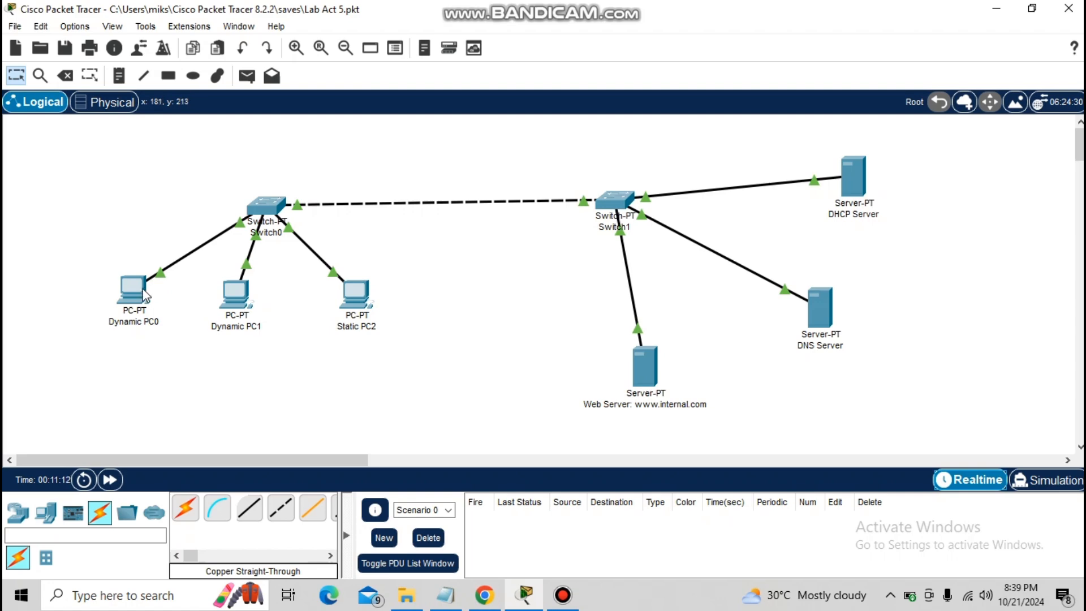
mouse_move(141, 287)
left_click(485, 595)
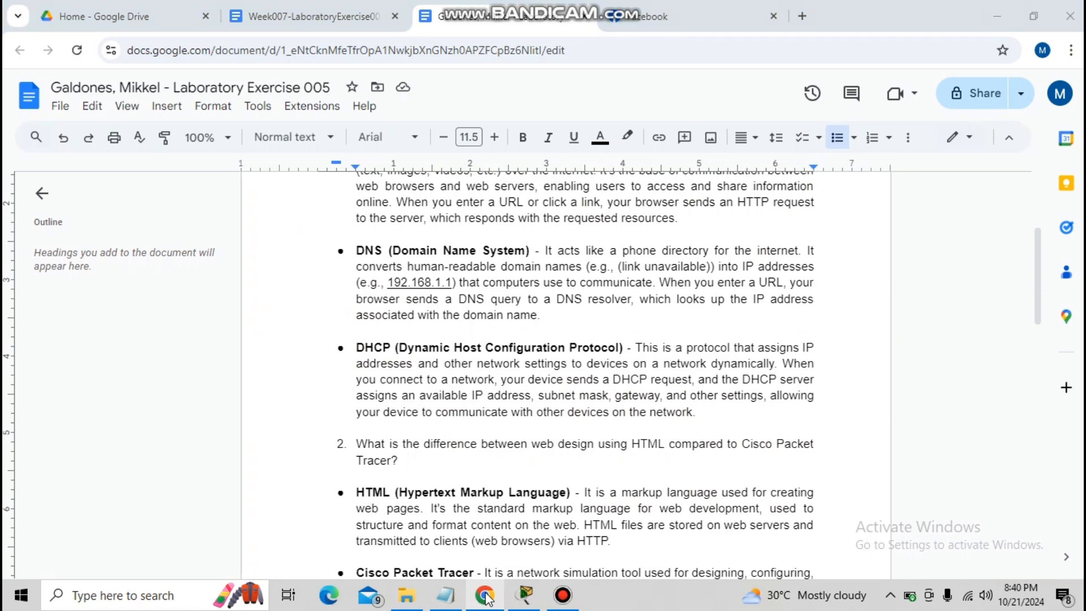
left_click(484, 595)
mouse_move(722, 261)
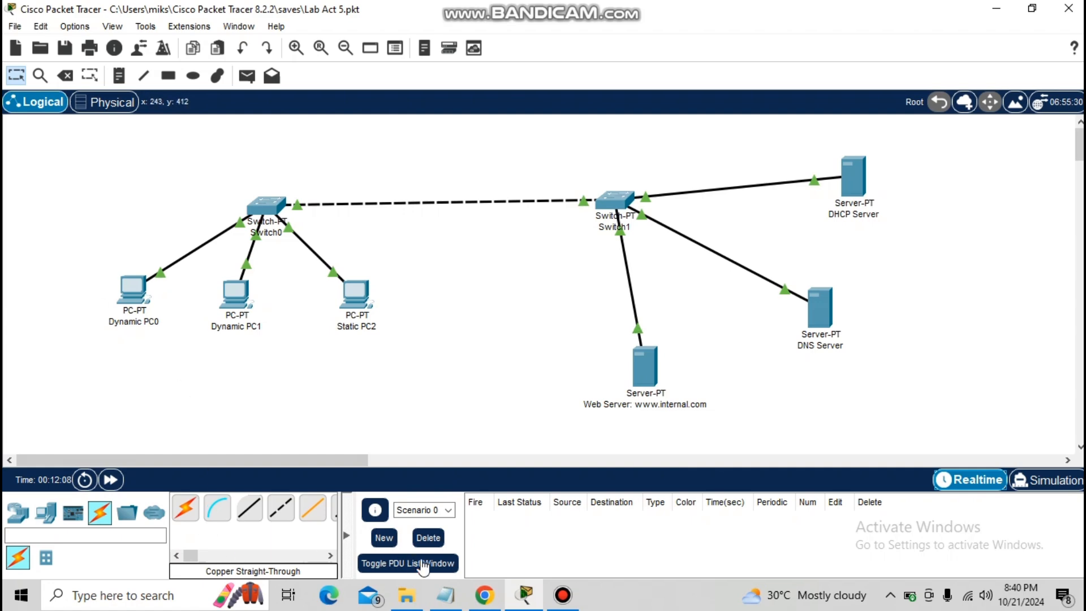
Return to the Chrome document and review the HTML versus Cisco Packet Tracer comparison and the activity's conclusions
left_click(485, 595)
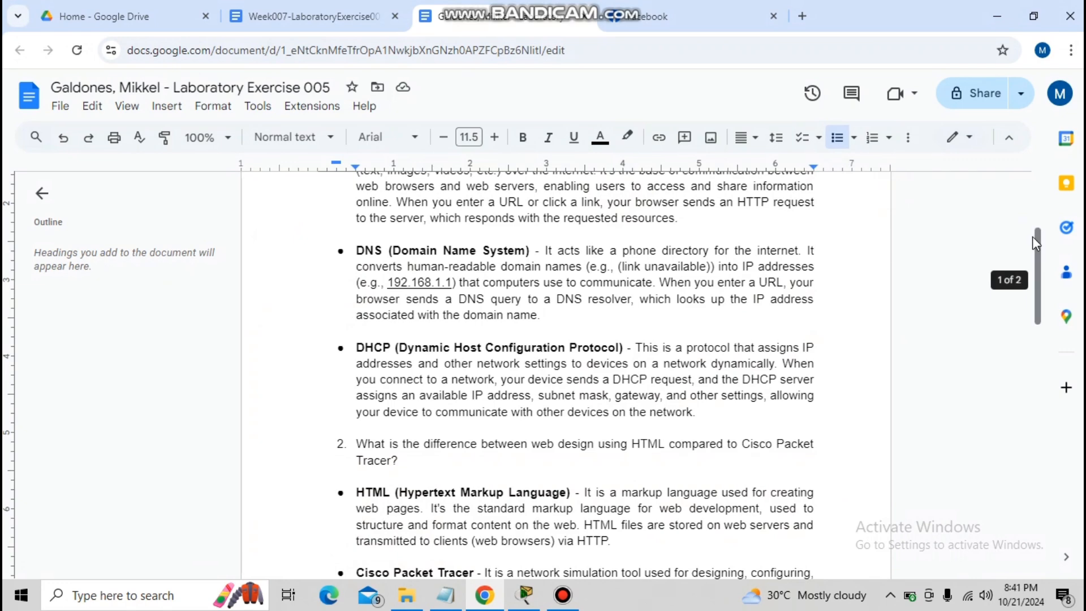
scroll(1040, 255, "down", 1)
scroll(1042, 260, "down", 2)
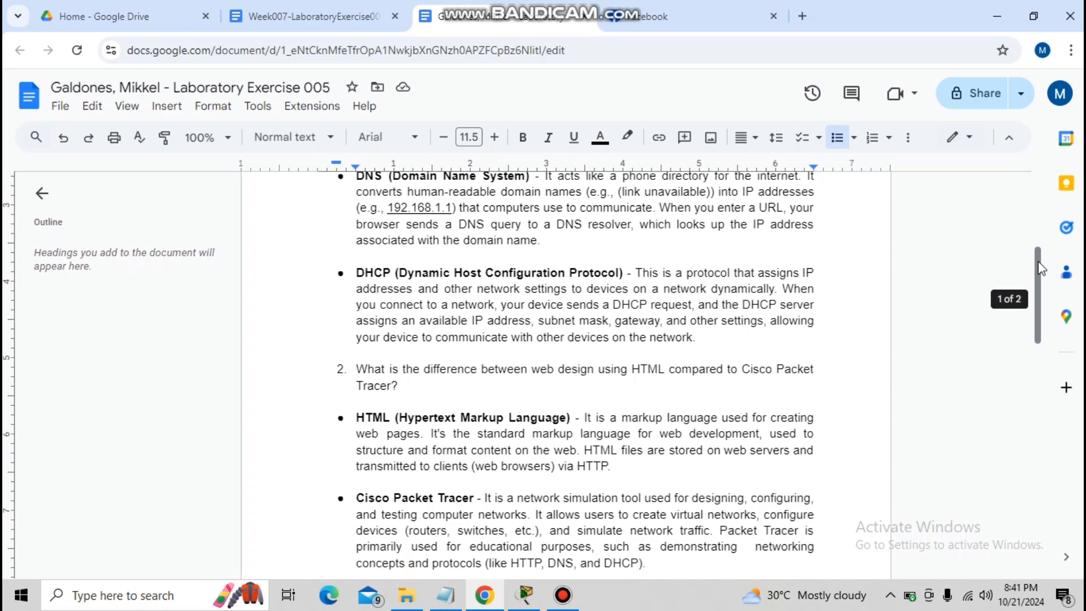
left_click_drag(1040, 270, 1040, 293)
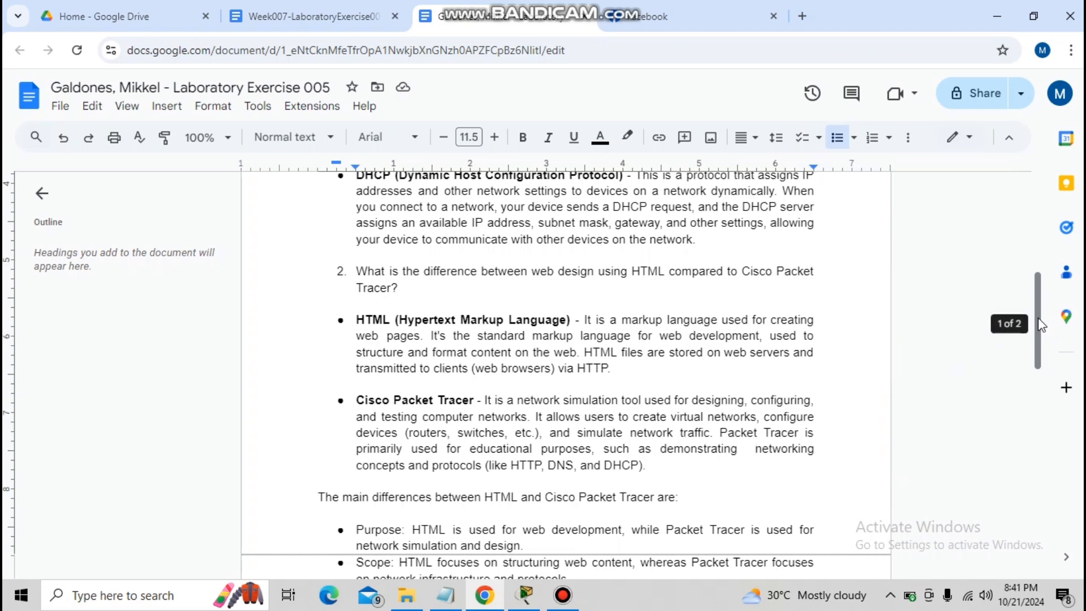
scroll(1037, 318, "down", 3)
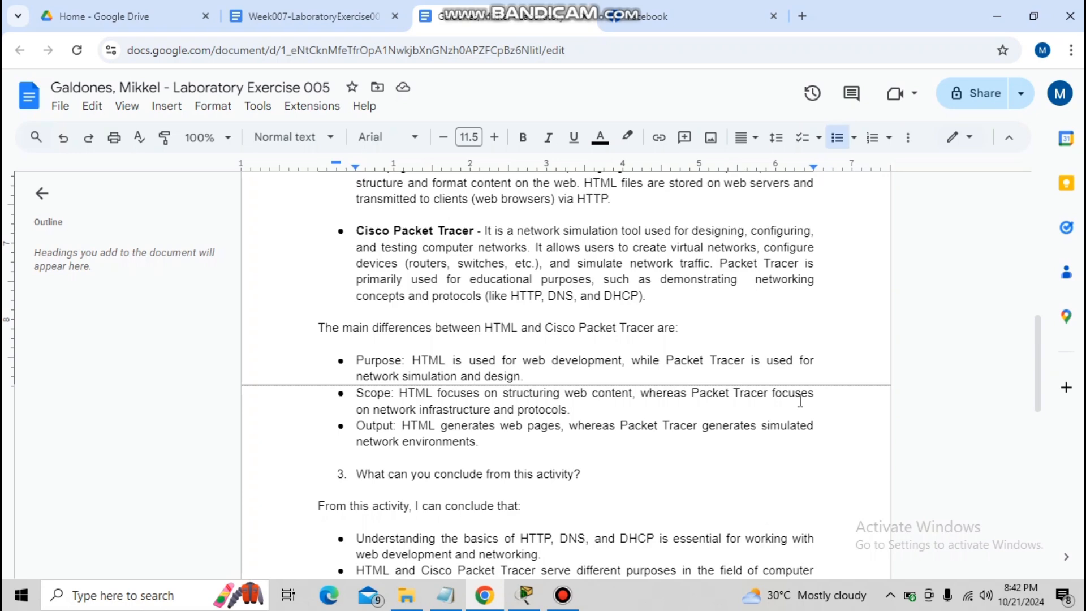
left_click_drag(1043, 367, 1040, 400)
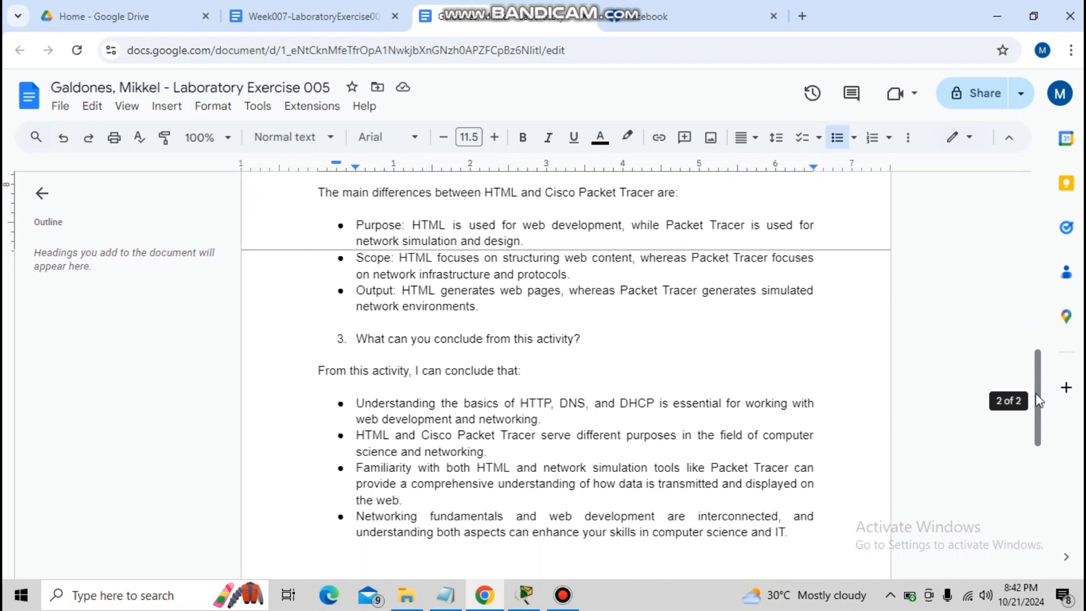